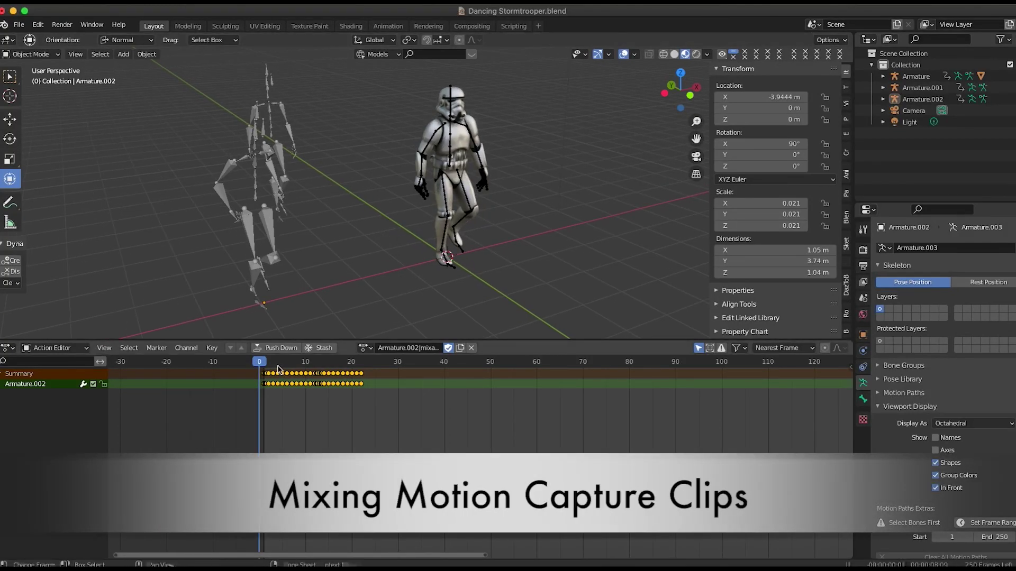
# Scrub the existing animation from frame 0 through frame 35 while orbiting the view.
pyautogui.click(302, 365)
pyautogui.moveTo(303, 365); pyautogui.dragTo(246, 369)
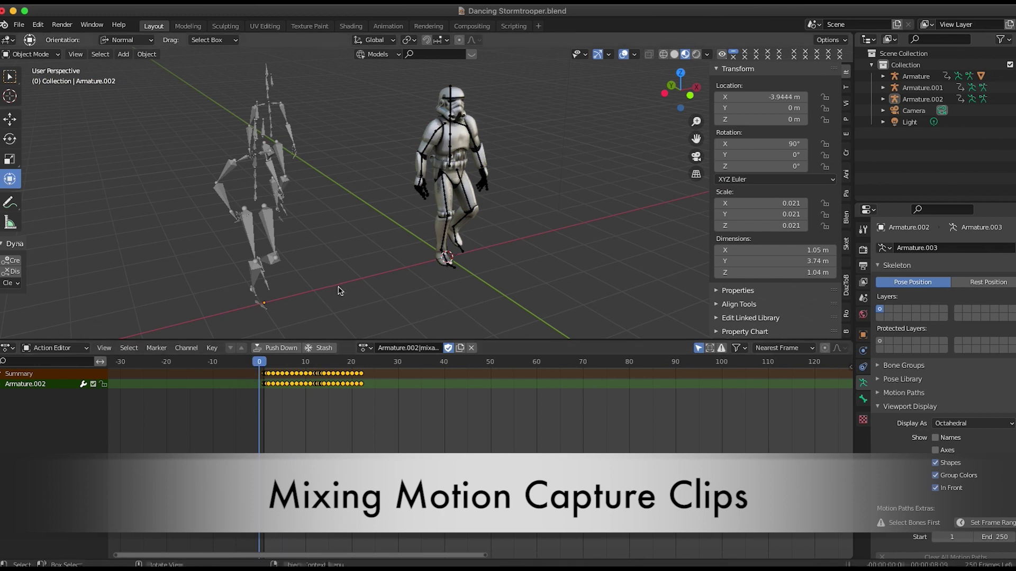
pyautogui.moveTo(351, 240); pyautogui.dragTo(341, 243, button='middle')
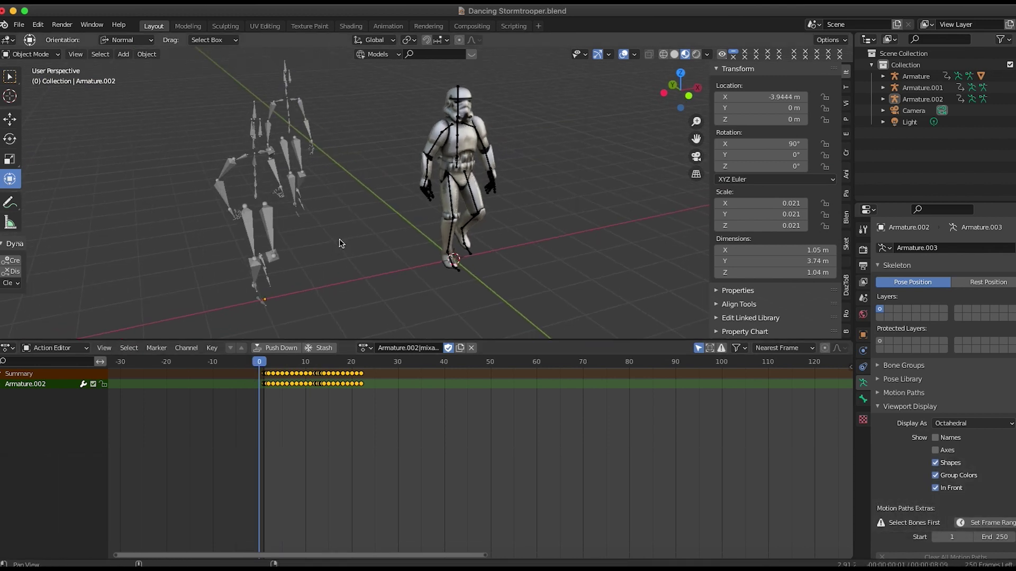
pyautogui.moveTo(331, 364); pyautogui.dragTo(261, 369)
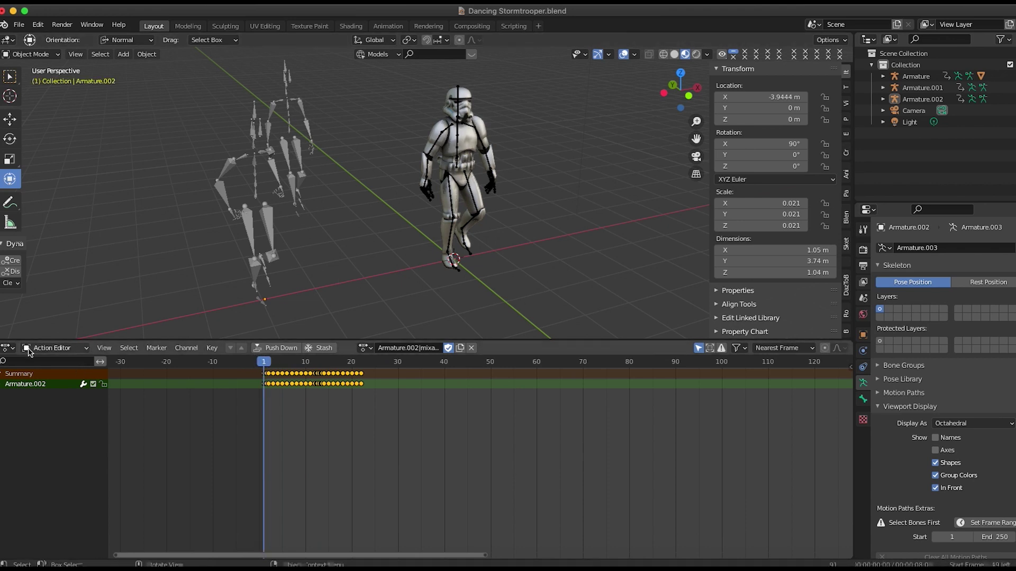
# Switch to the Nonlinear Animation editor and add a Walk Forward strip to NlaTrack.
pyautogui.click(8, 348)
pyautogui.click(159, 431)
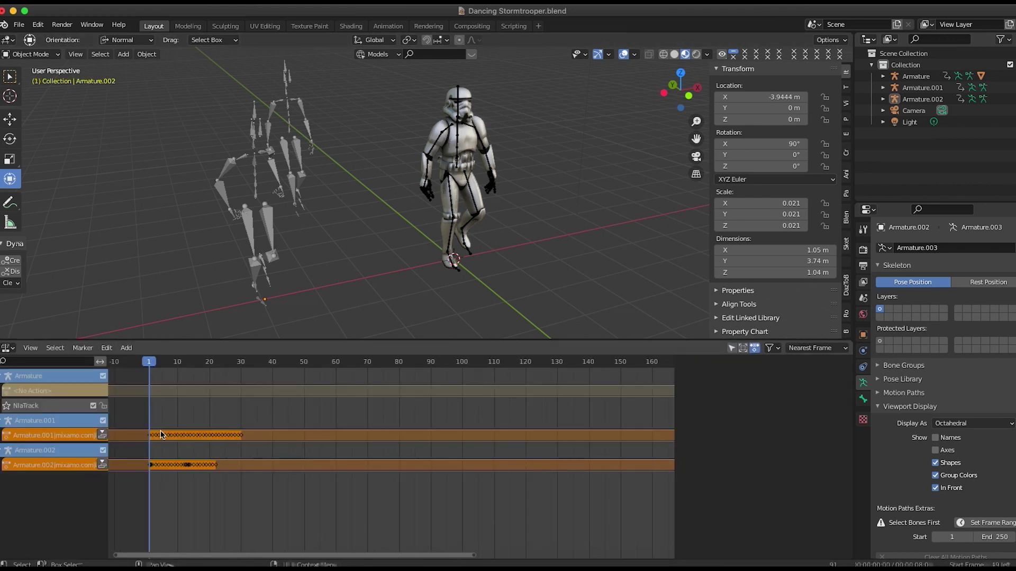
pyautogui.click(33, 407)
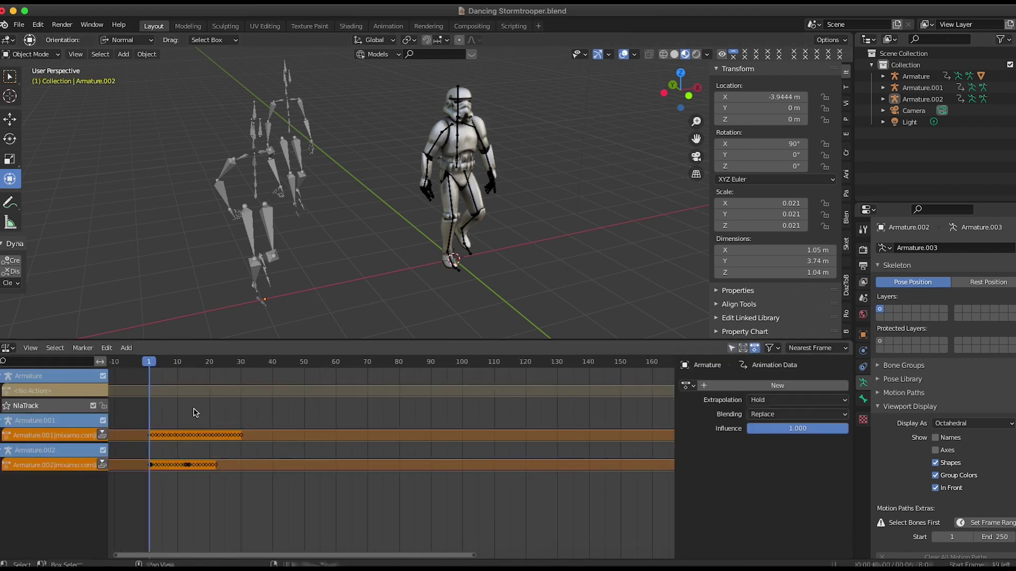
pyautogui.hotkey('shift', 'a')
pyautogui.click(217, 496)
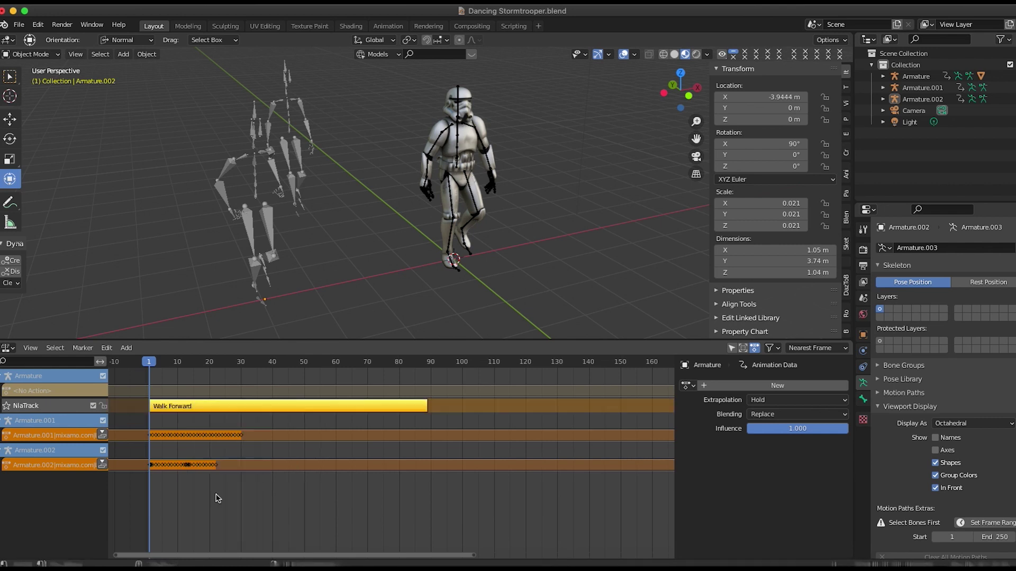
# Preview the walk out to frame 78 and back, framing the stormtrooper and camera.
pyautogui.moveTo(159, 363); pyautogui.dragTo(408, 376)
pyautogui.scroll(-6, 553, 161)
pyautogui.keyDown('shift'); pyautogui.moveTo(553, 161); pyautogui.dragTo(451, 238, button='middle'); pyautogui.keyUp('shift')
pyautogui.moveTo(405, 364); pyautogui.dragTo(282, 367)
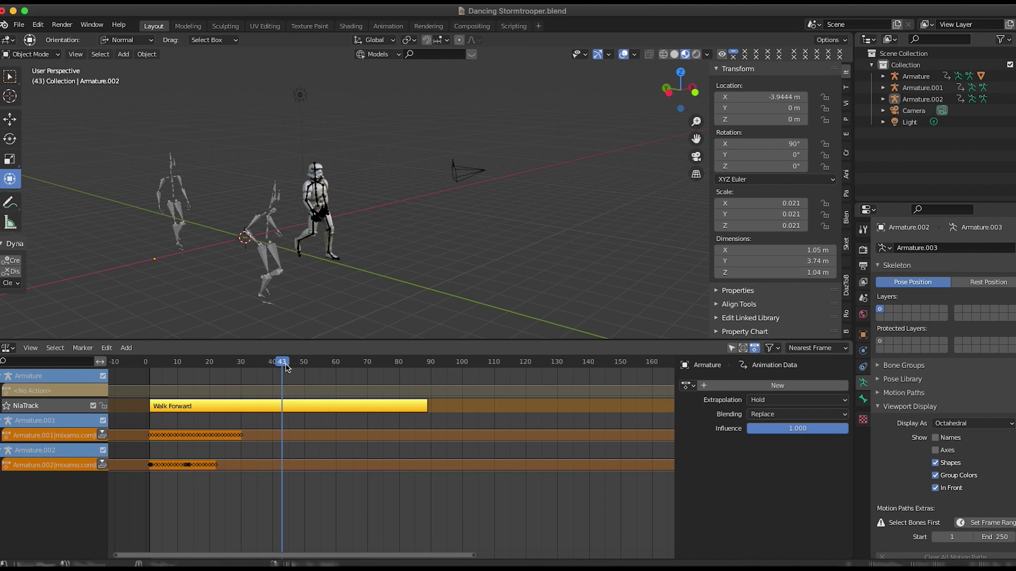
pyautogui.moveTo(286, 368); pyautogui.dragTo(247, 389)
pyautogui.hotkey('shift', 'Left')
# Select Armature.002, preview its first 20 frames, then rewind to frame 0.
pyautogui.moveTo(180, 313); pyautogui.dragTo(245, 264, button='middle')
pyautogui.click(253, 259)
pyautogui.moveTo(151, 365)
pyautogui.mouseDown()
pyautogui.moveTo(211, 364)
pyautogui.moveTo(137, 372)
pyautogui.mouseUp()
pyautogui.moveTo(333, 255); pyautogui.dragTo(254, 260, button='middle')
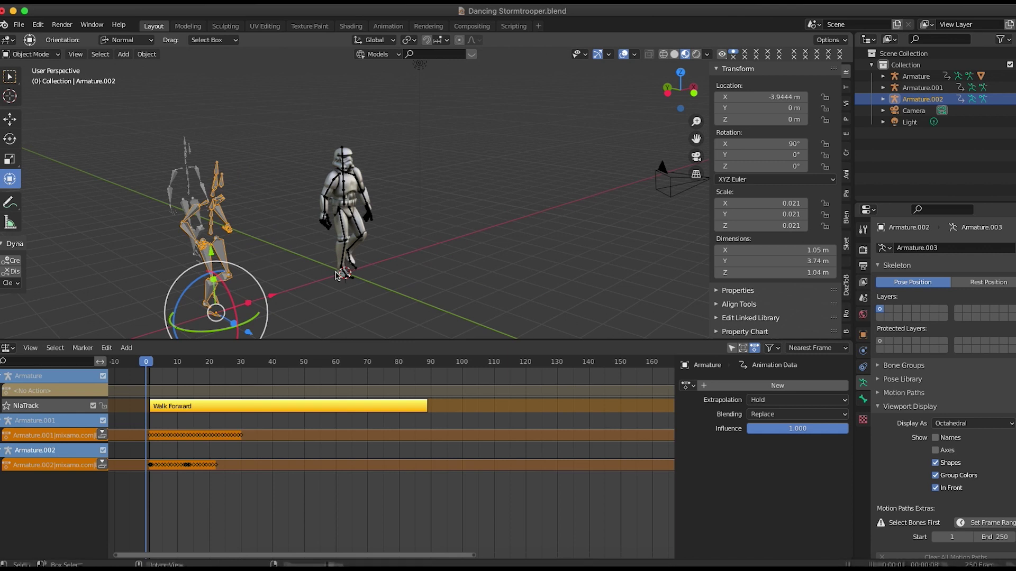
pyautogui.scroll(3, 381, 238)
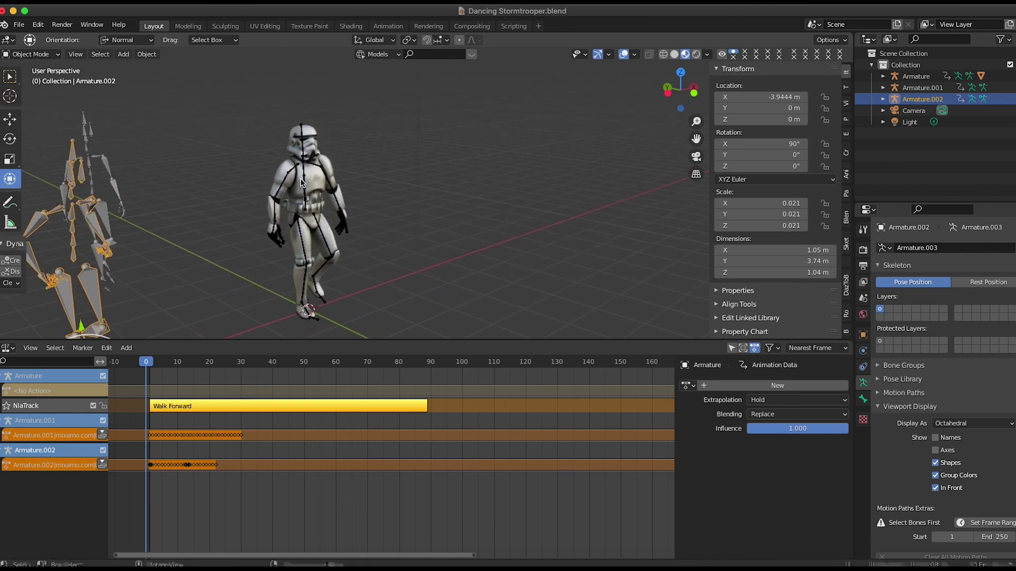
# Delete the Walk Forward strip and switch back to the Action Editor.
pyautogui.click(268, 408)
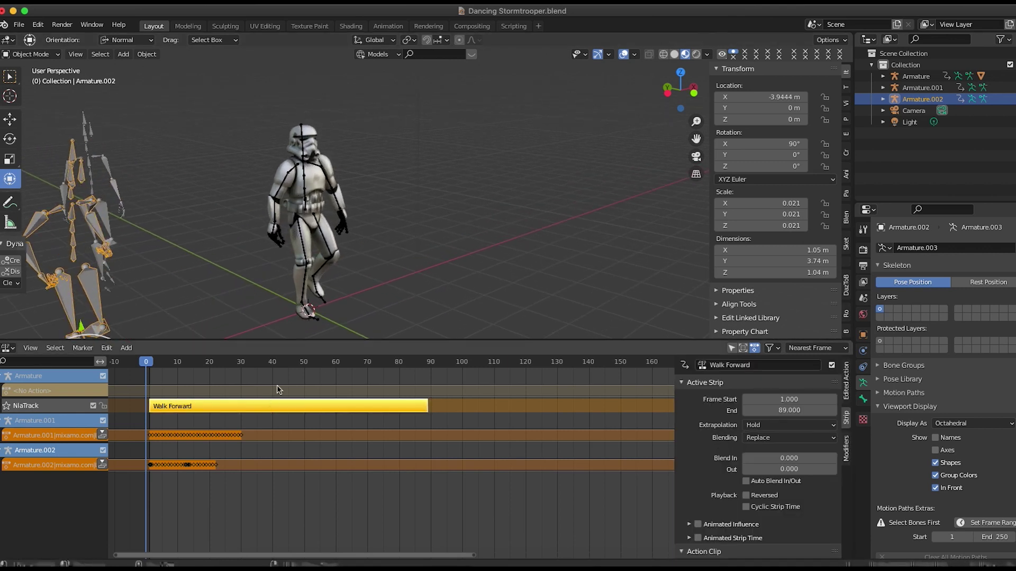
pyautogui.press('x')
pyautogui.click(8, 348)
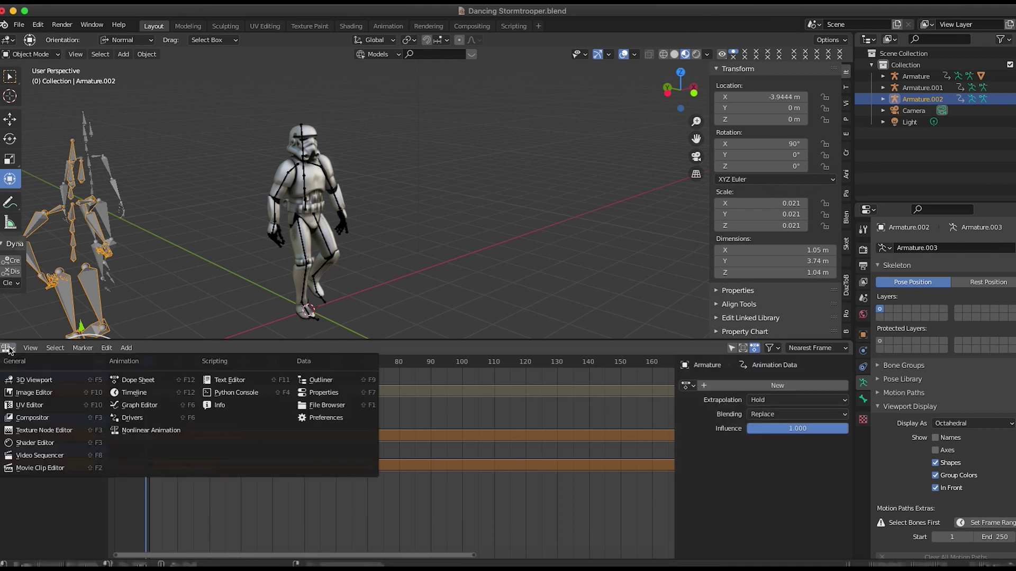
pyautogui.click(153, 382)
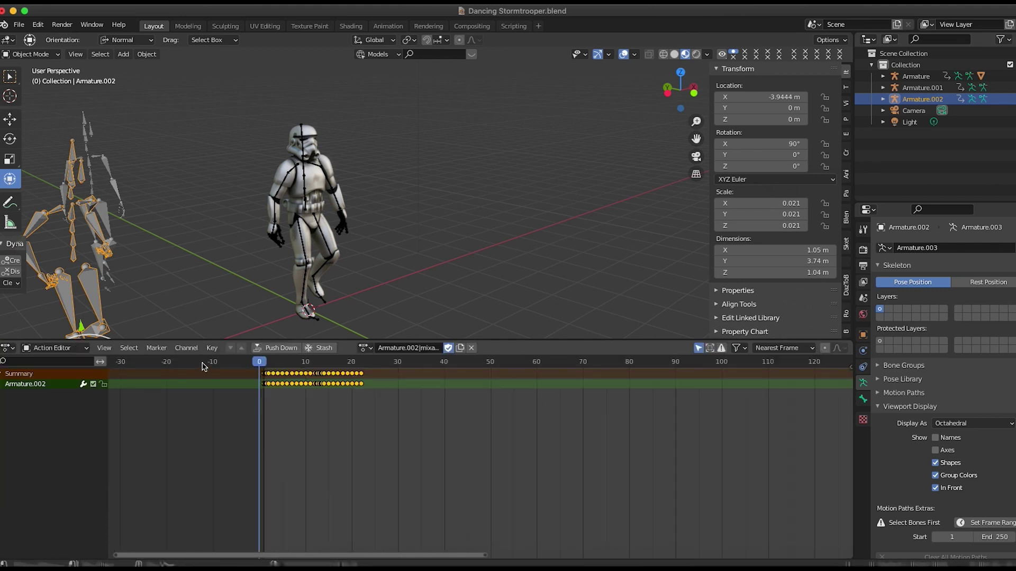
# Select the stormtrooper's Armature and browse its available actions.
pyautogui.click(366, 348)
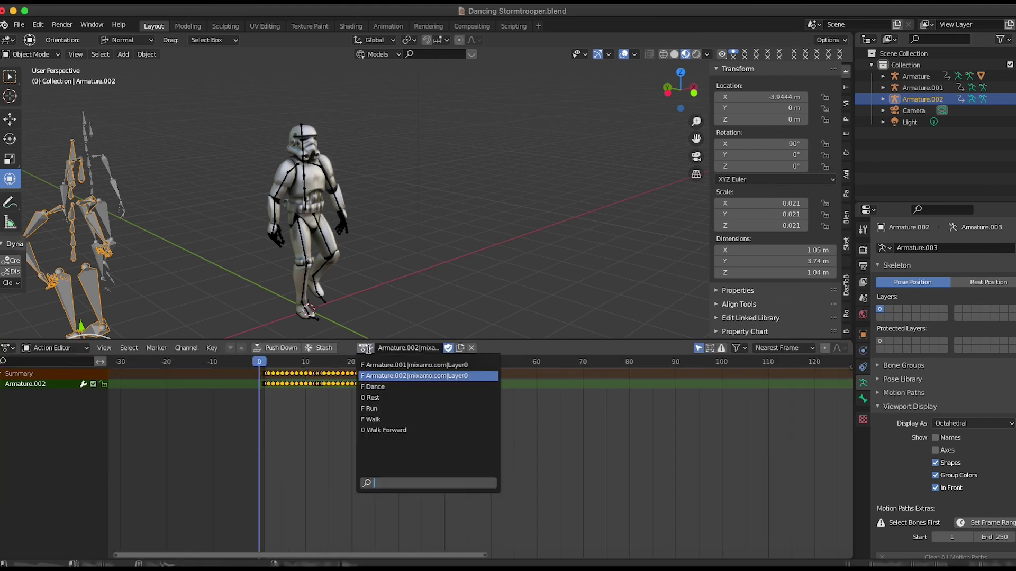
pyautogui.click(307, 195)
pyautogui.click(382, 348)
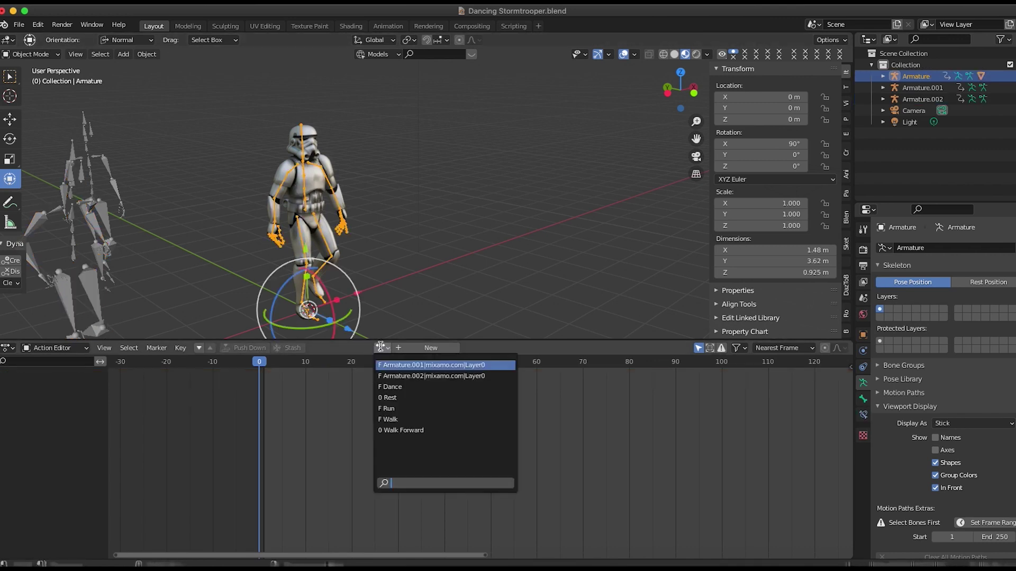
# Assign the Run action to the Armature and preview its first 14 frames up close.
pyautogui.click(405, 410)
pyautogui.moveTo(250, 364)
pyautogui.mouseDown()
pyautogui.moveTo(324, 364)
pyautogui.moveTo(260, 364)
pyautogui.mouseUp()
pyautogui.keyDown('shift'); pyautogui.moveTo(337, 296); pyautogui.dragTo(350, 253, button='middle'); pyautogui.keyUp('shift')
pyautogui.moveTo(261, 368)
pyautogui.mouseDown()
pyautogui.moveTo(324, 368)
pyautogui.moveTo(231, 377)
pyautogui.moveTo(356, 368)
pyautogui.moveTo(253, 379)
pyautogui.mouseUp()
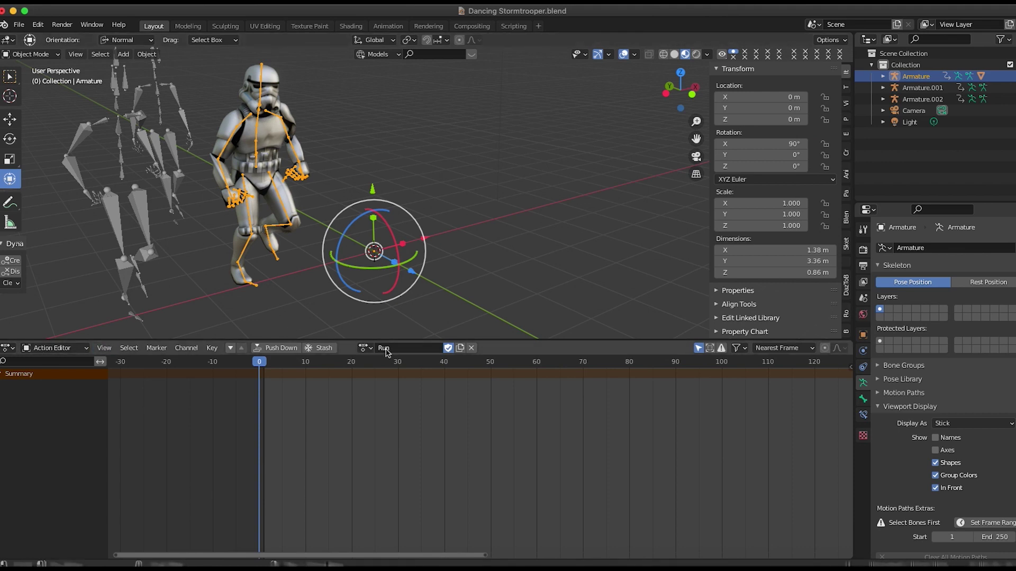
# Unlink the Run action from the Armature and rewind to frame 0.
pyautogui.click(473, 350)
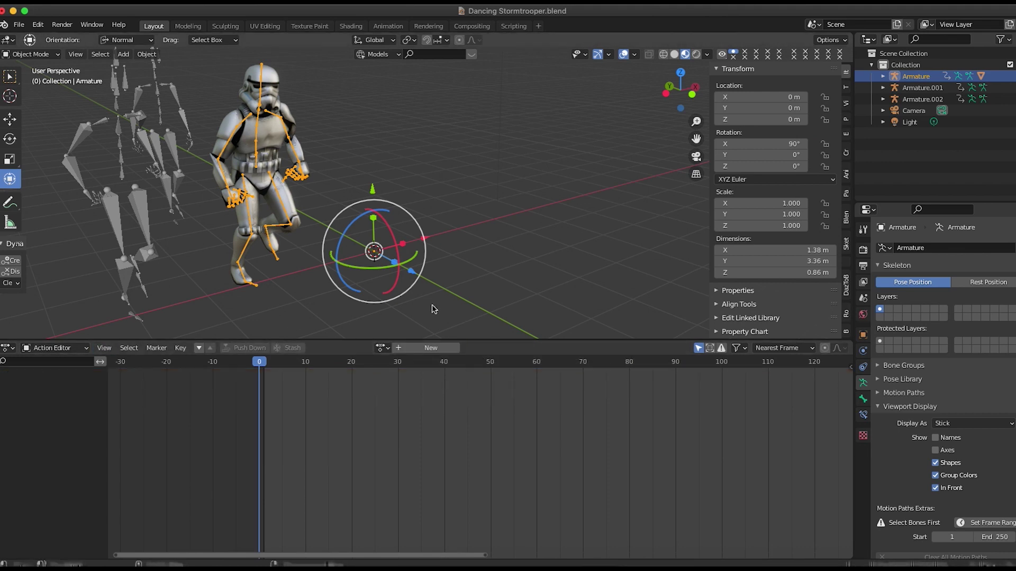
pyautogui.moveTo(284, 362); pyautogui.dragTo(211, 361)
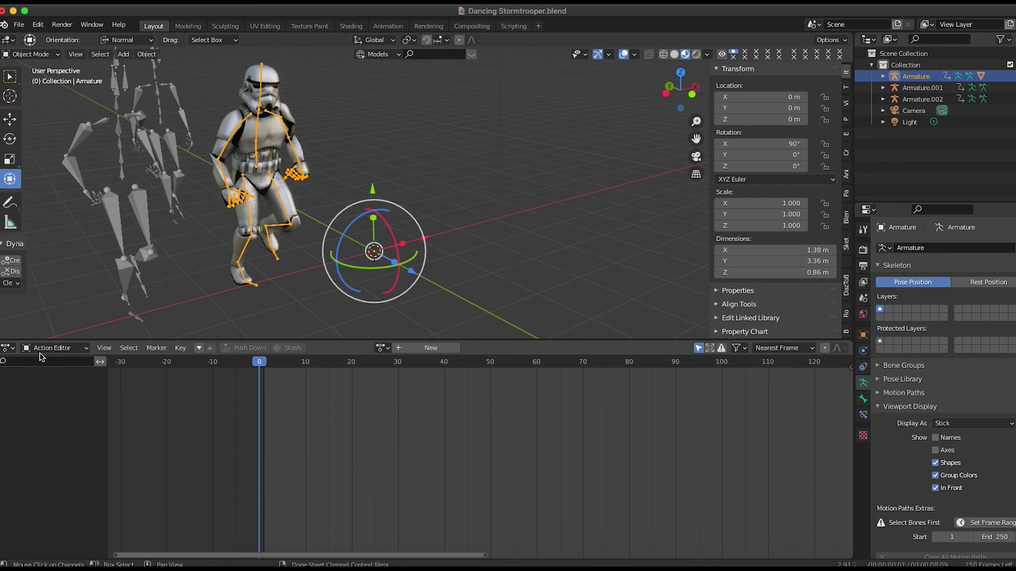
pyautogui.click(6, 348)
# In the Nonlinear Animation editor, add track NlaTrack.001 above NlaTrack and list the actions available as strips.
pyautogui.click(154, 430)
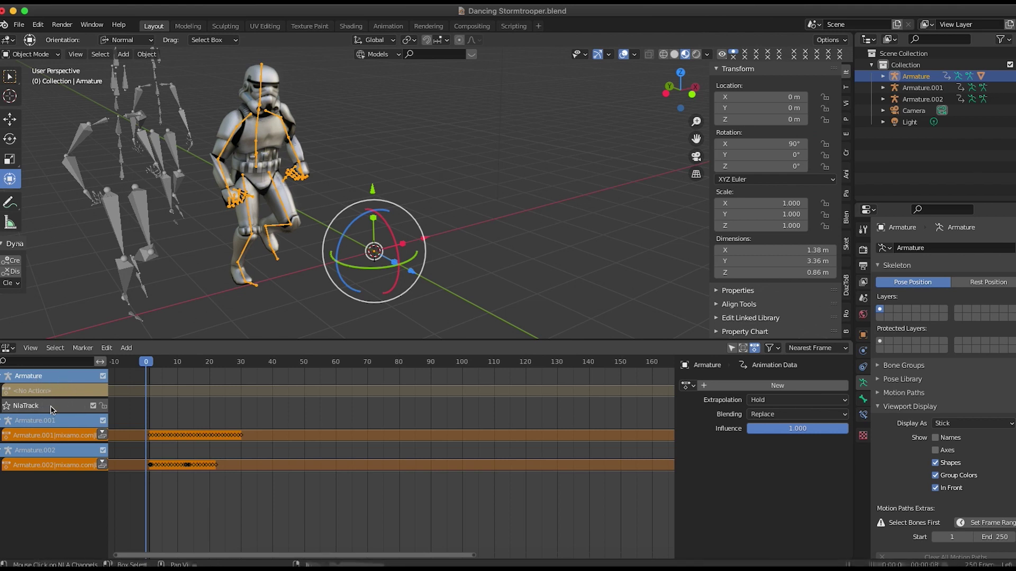
pyautogui.hotkey('shift', 'a')
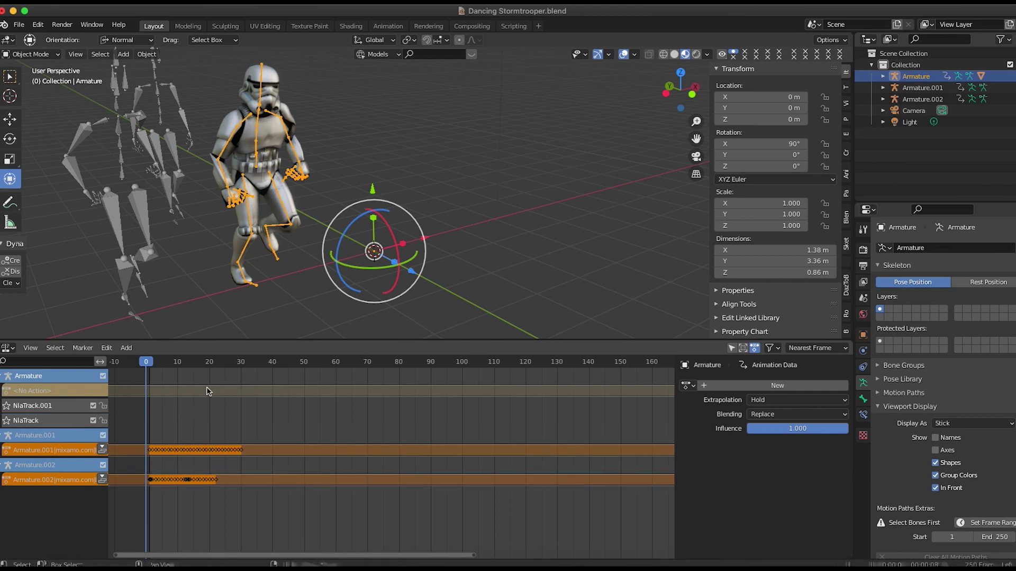
pyautogui.moveTo(171, 365); pyautogui.dragTo(146, 372)
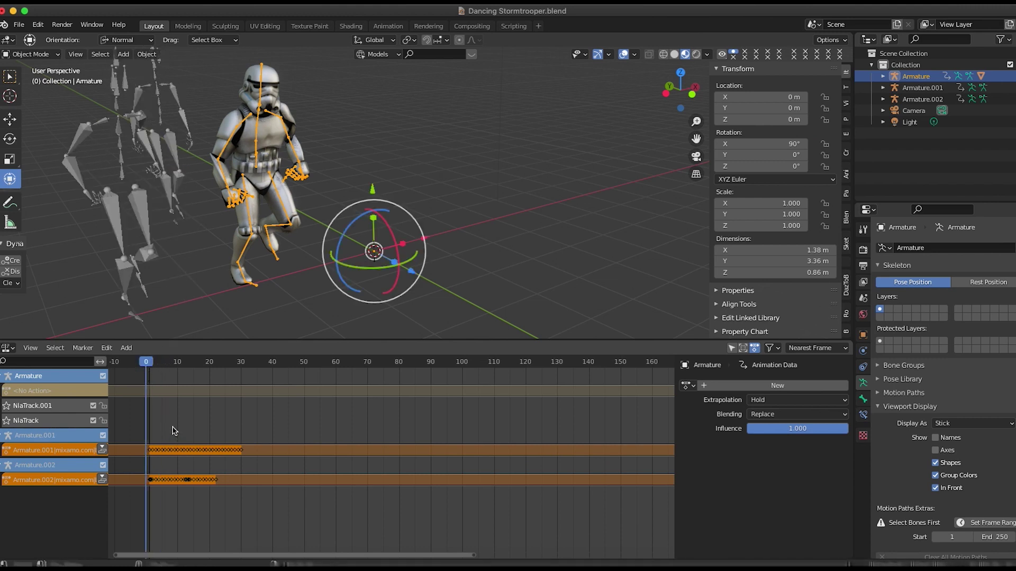
pyautogui.hotkey('shift', 'a')
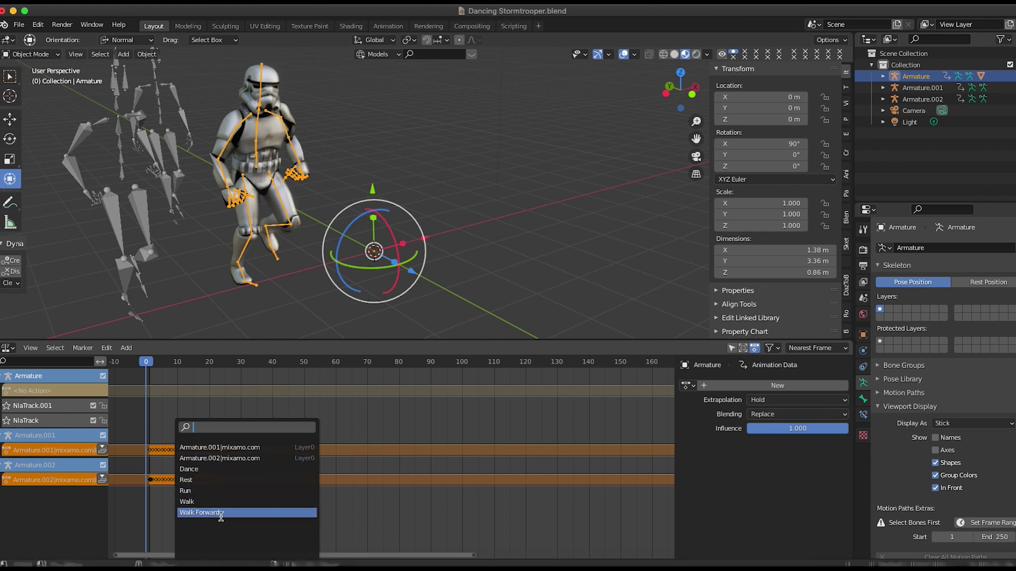
# Add Walk Forward as a strip on NlaTrack, spanning frames 0 to 88.
pyautogui.click(41, 422)
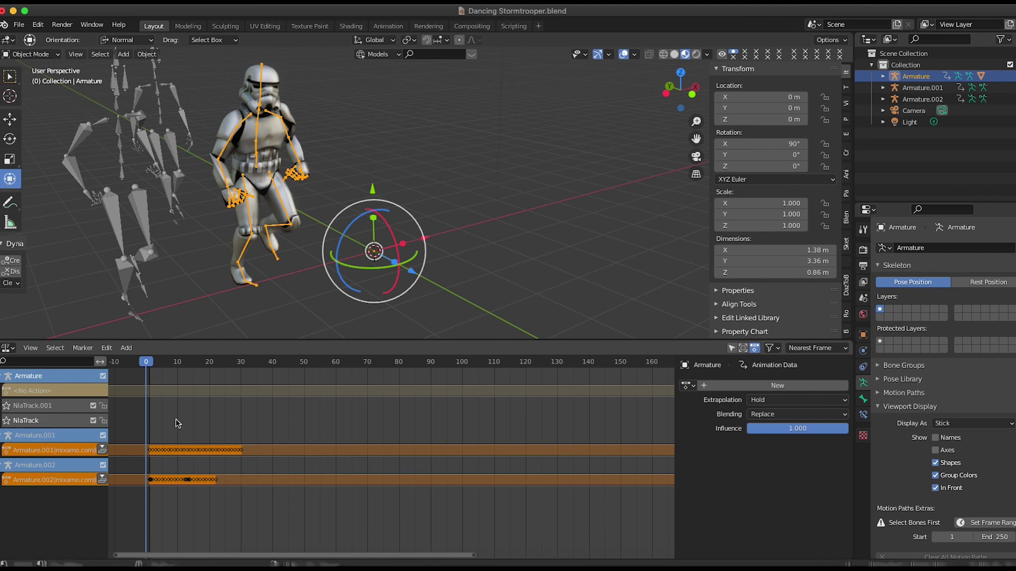
pyautogui.hotkey('shift', 'a')
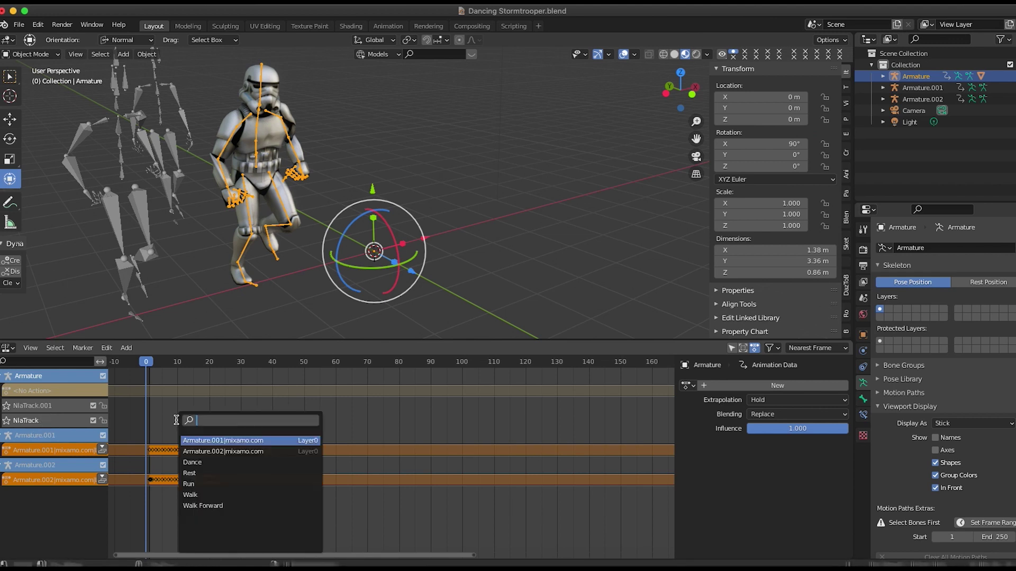
pyautogui.click(233, 503)
# Preview the walk through frame 83 with the stormtrooper framed in view.
pyautogui.moveTo(149, 362); pyautogui.dragTo(408, 383)
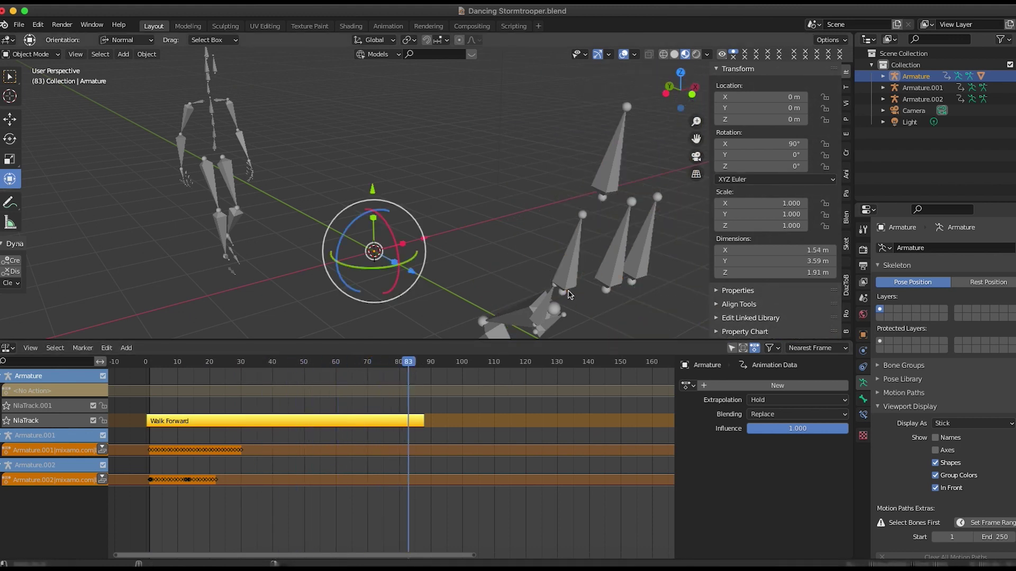
pyautogui.scroll(-2, 565, 292)
pyautogui.keyDown('shift'); pyautogui.moveTo(506, 244); pyautogui.dragTo(417, 233, button='middle'); pyautogui.keyUp('shift')
pyautogui.scroll(-5, 448, 231)
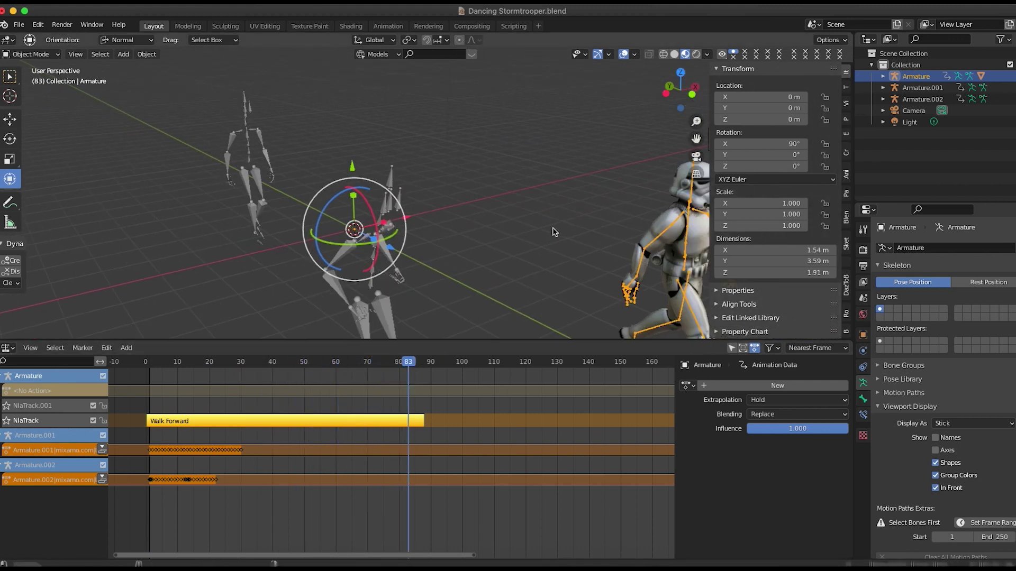
pyautogui.keyDown('shift'); pyautogui.moveTo(554, 231); pyautogui.dragTo(431, 240, button='middle'); pyautogui.keyUp('shift')
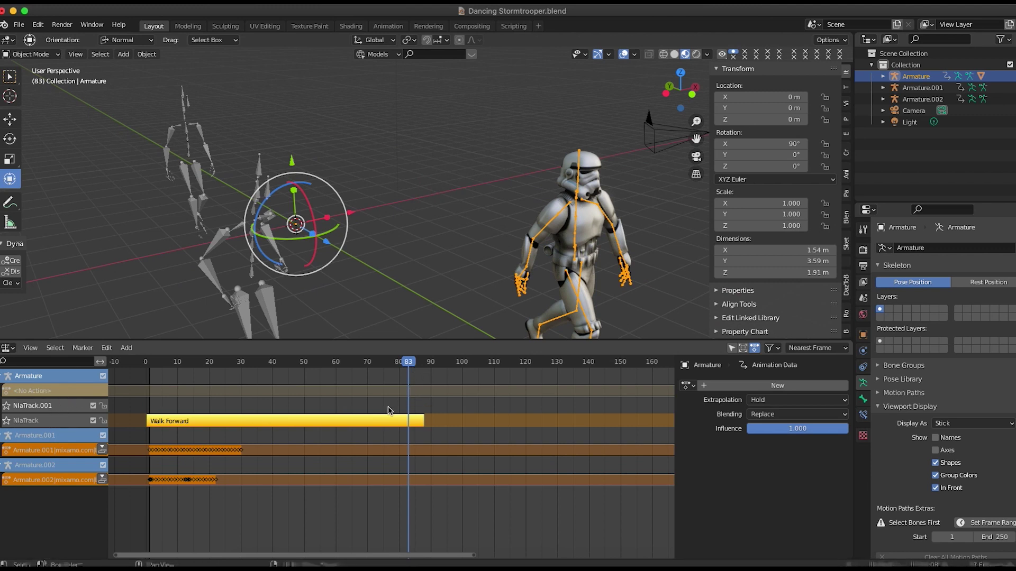
pyautogui.hotkey('shift', 'a')
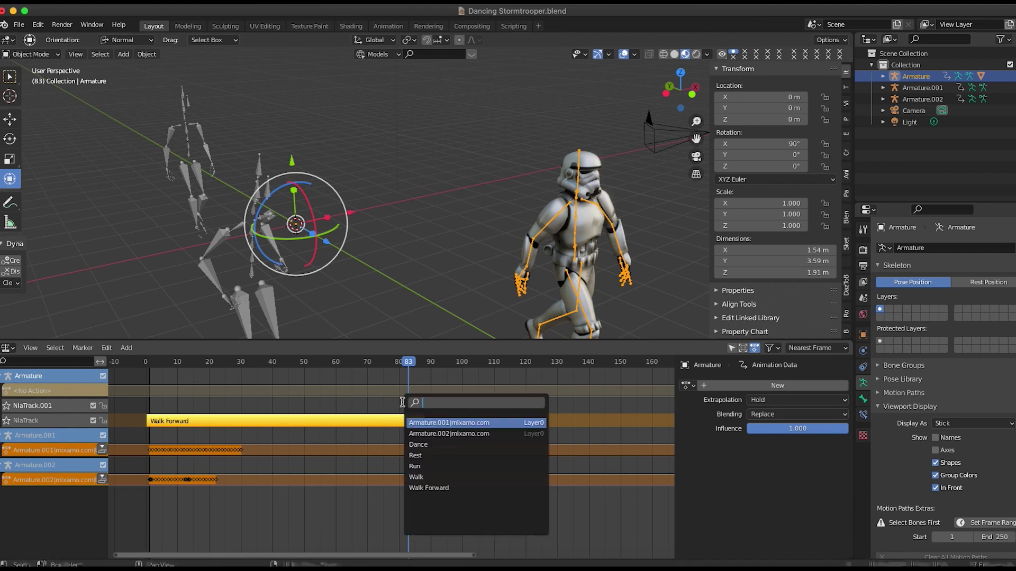
# Add the Run action as a strip on NlaTrack.001 and preview the walk-to-run change.
pyautogui.click(431, 464)
pyautogui.moveTo(417, 369)
pyautogui.mouseDown()
pyautogui.moveTo(374, 370)
pyautogui.moveTo(449, 375)
pyautogui.moveTo(406, 370)
pyautogui.moveTo(374, 379)
pyautogui.moveTo(411, 380)
pyautogui.mouseUp()
pyautogui.moveTo(460, 229); pyautogui.dragTo(367, 257, button='middle')
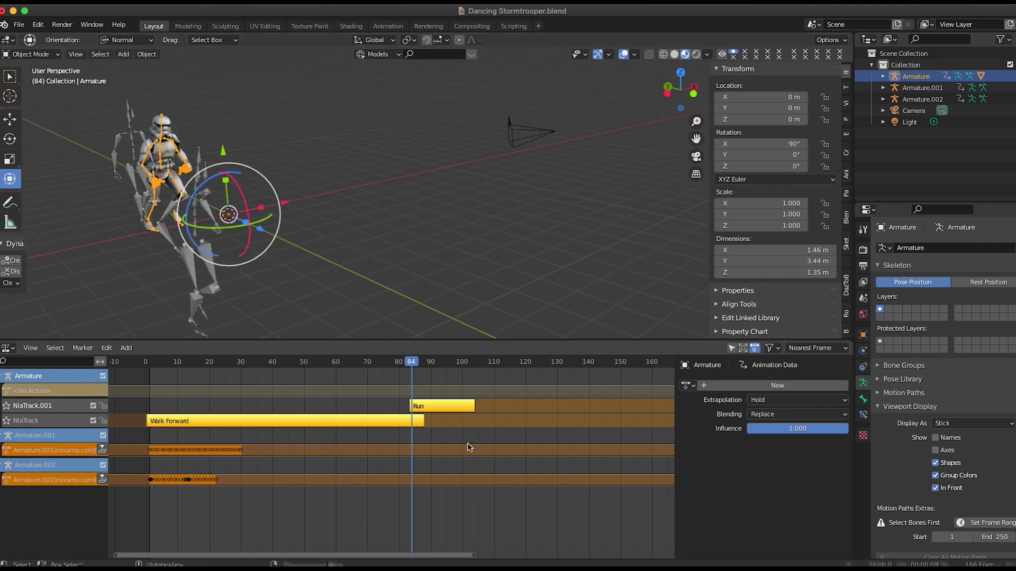
# Move the Run strip to start at frame 85 and check the transition pose.
pyautogui.click(420, 409)
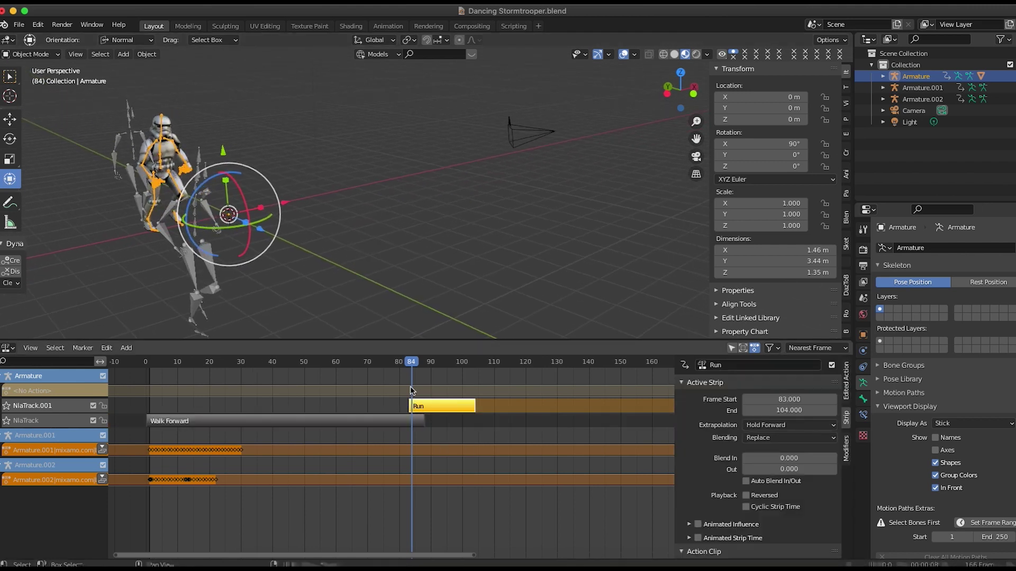
pyautogui.moveTo(414, 368); pyautogui.dragTo(417, 365)
pyautogui.moveTo(420, 407); pyautogui.dragTo(433, 410)
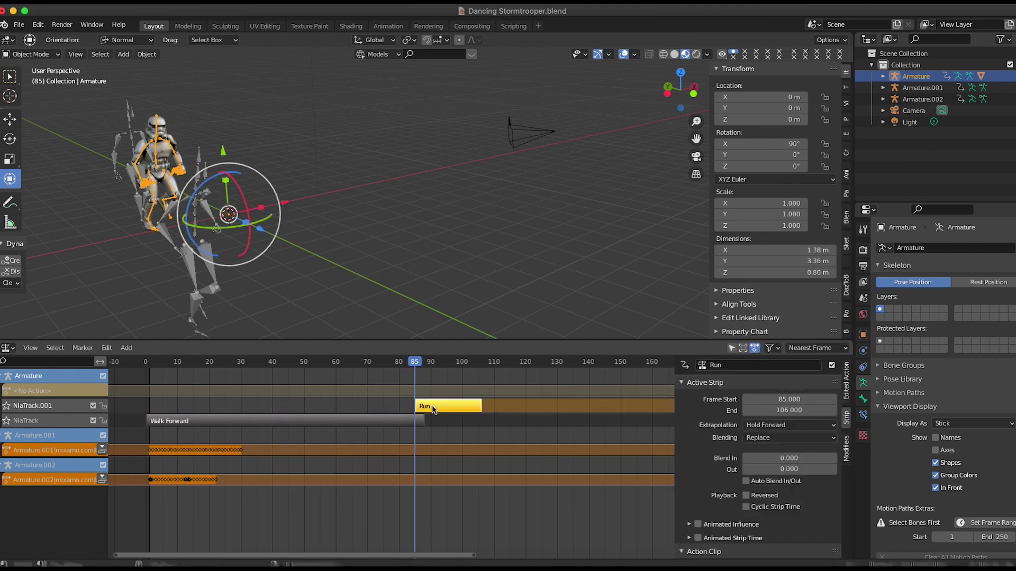
pyautogui.click(404, 426)
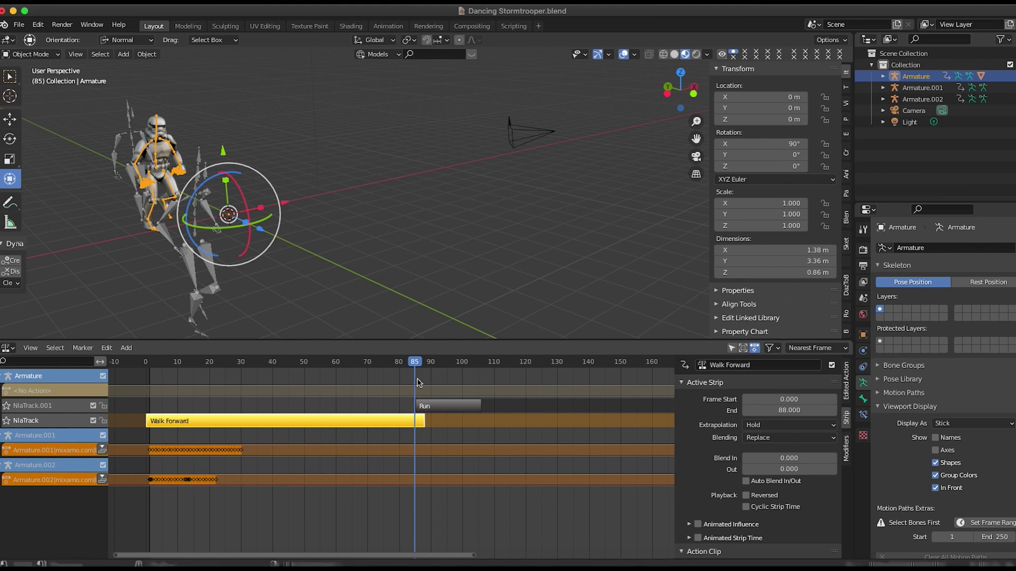
pyautogui.moveTo(420, 365)
pyautogui.mouseDown()
pyautogui.moveTo(399, 368)
pyautogui.moveTo(411, 367)
pyautogui.mouseUp()
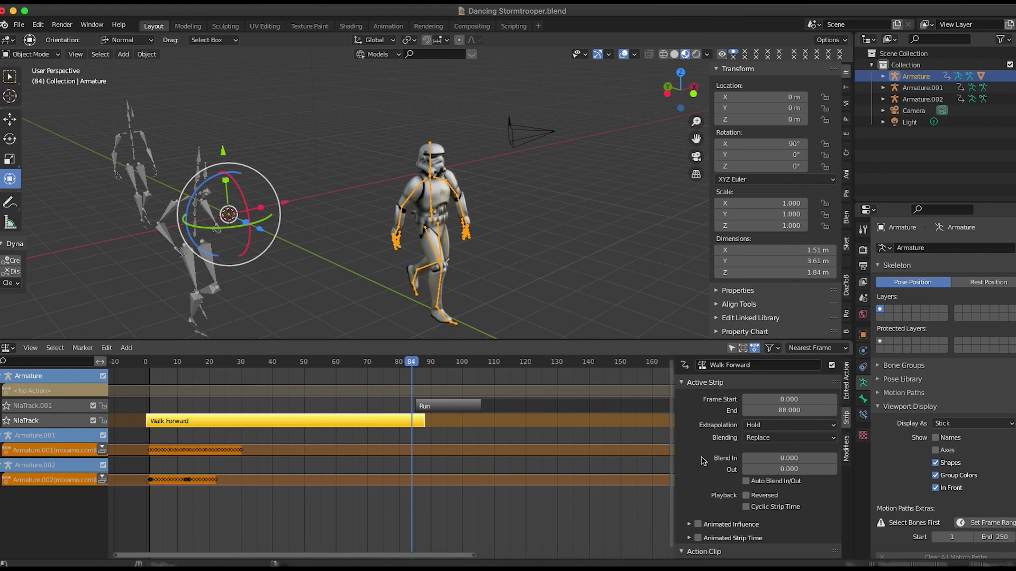
# Enable Auto Blend In/Out on the strips and preview the transition up to frame 83.
pyautogui.scroll(-1, 746, 474)
pyautogui.click(746, 473)
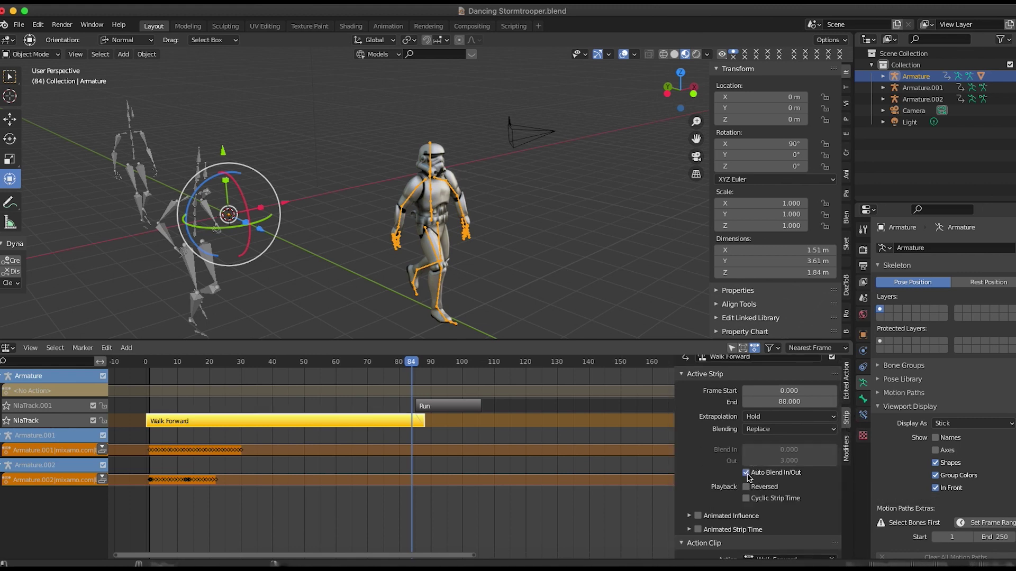
pyautogui.click(454, 411)
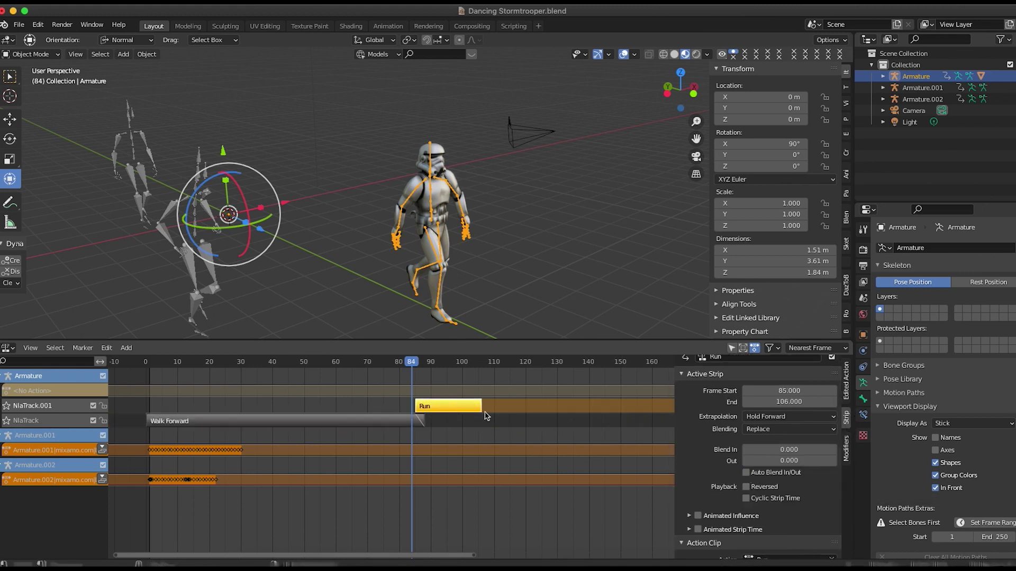
pyautogui.moveTo(417, 372)
pyautogui.mouseDown()
pyautogui.moveTo(431, 373)
pyautogui.moveTo(412, 369)
pyautogui.mouseUp()
# Shift the Run strip to start at frame 83, preview the blend, and enter Pose Mode.
pyautogui.moveTo(428, 406); pyautogui.dragTo(429, 407)
pyautogui.click(408, 364)
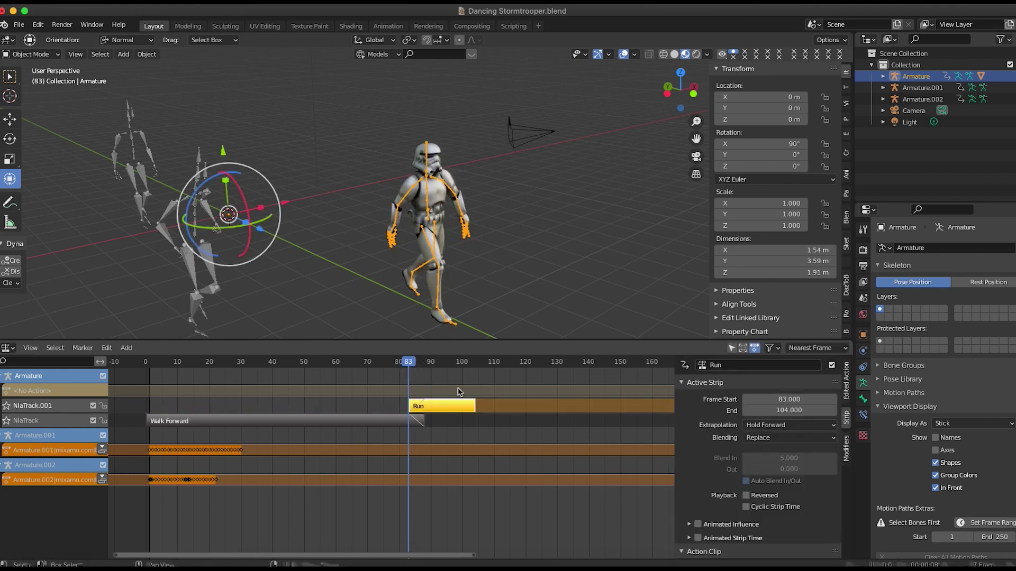
pyautogui.moveTo(410, 365)
pyautogui.mouseDown()
pyautogui.moveTo(452, 365)
pyautogui.moveTo(390, 367)
pyautogui.moveTo(453, 365)
pyautogui.moveTo(408, 370)
pyautogui.mouseUp()
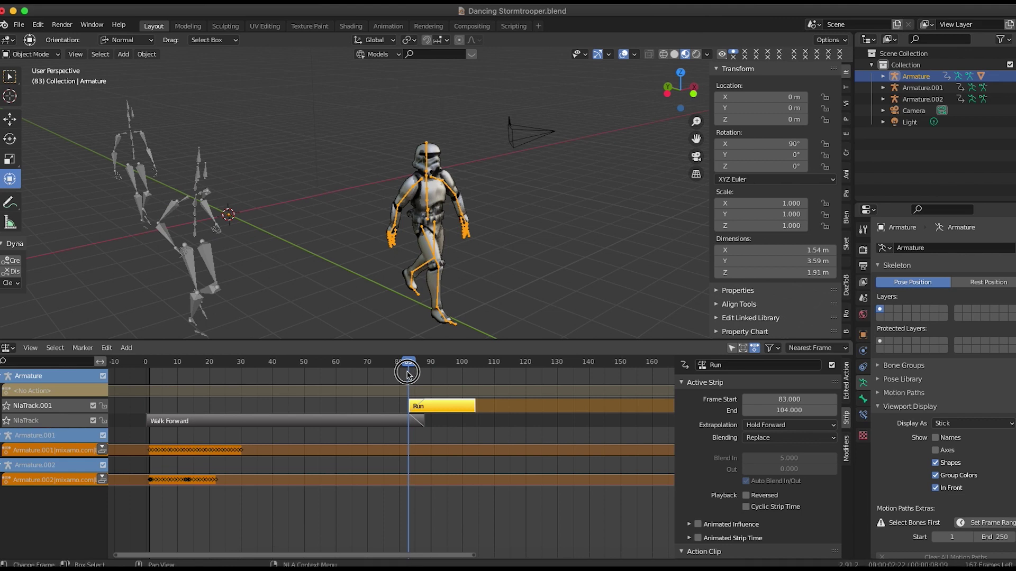
pyautogui.click(383, 419)
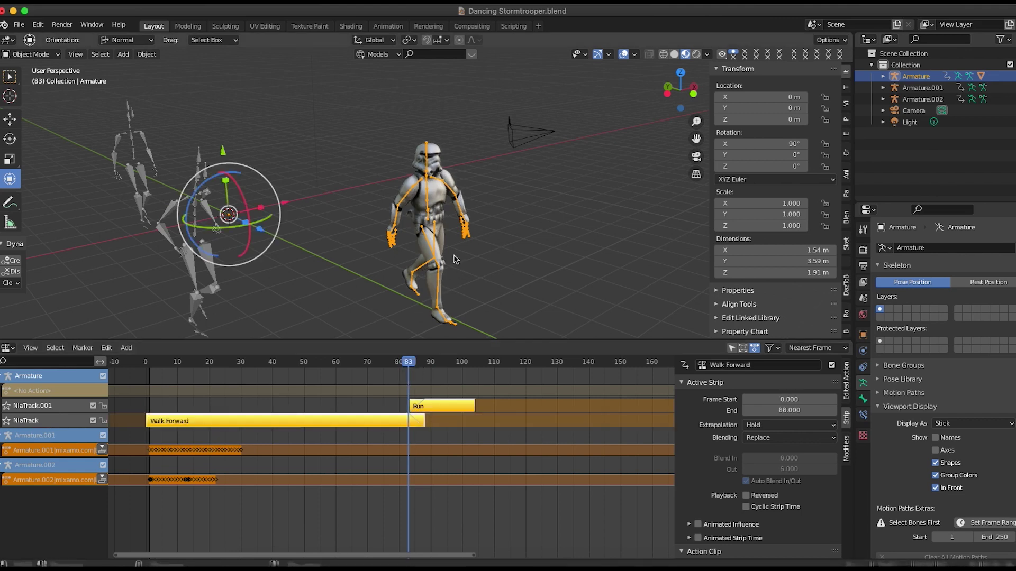
pyautogui.hotkey('ctrl', 'Tab')
# Select all bones, cancel an opened Bake Action, and move to frame 104 where Run ends.
pyautogui.press('a')
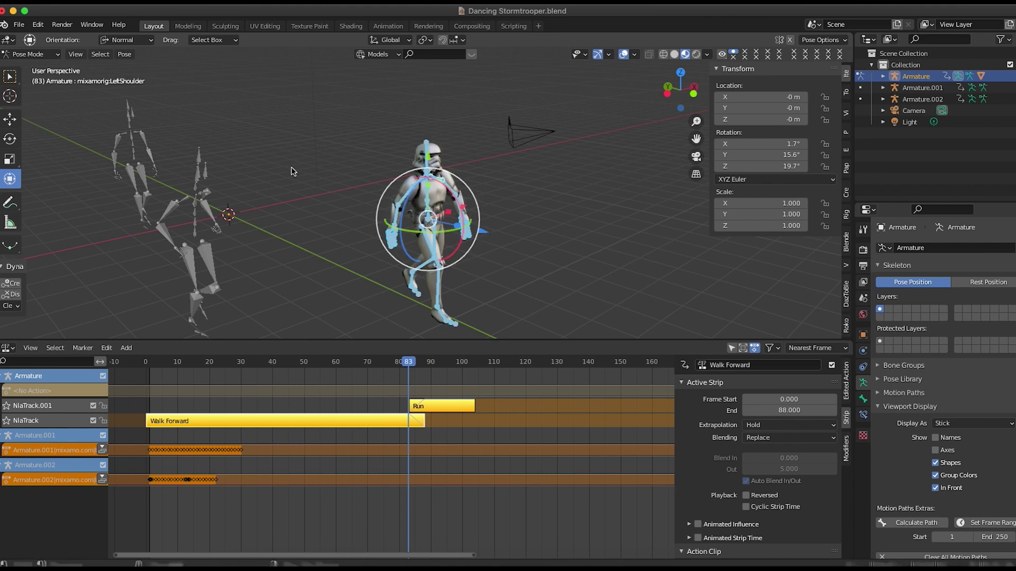
pyautogui.click(125, 54)
pyautogui.moveTo(166, 122)
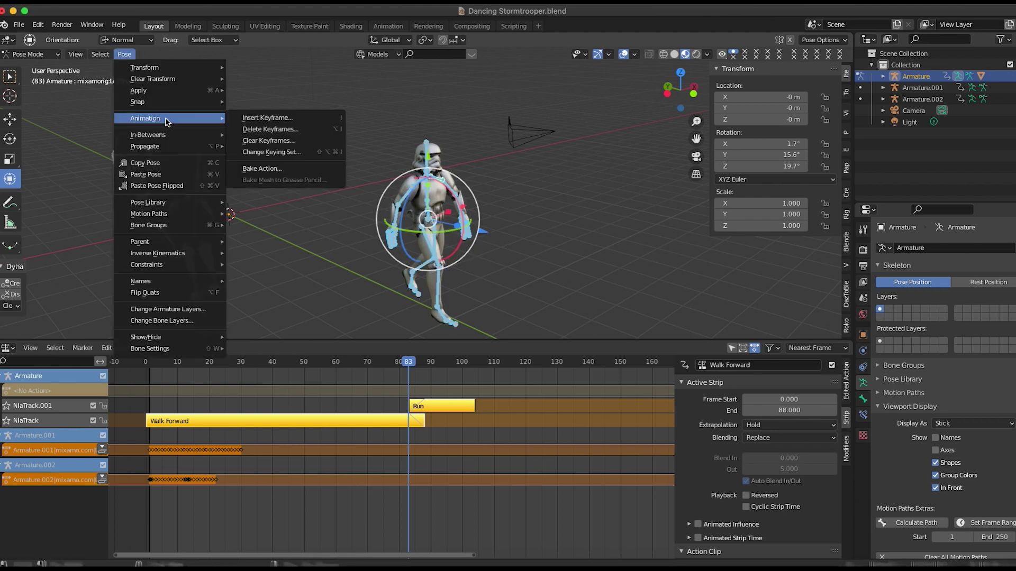
pyautogui.click(282, 169)
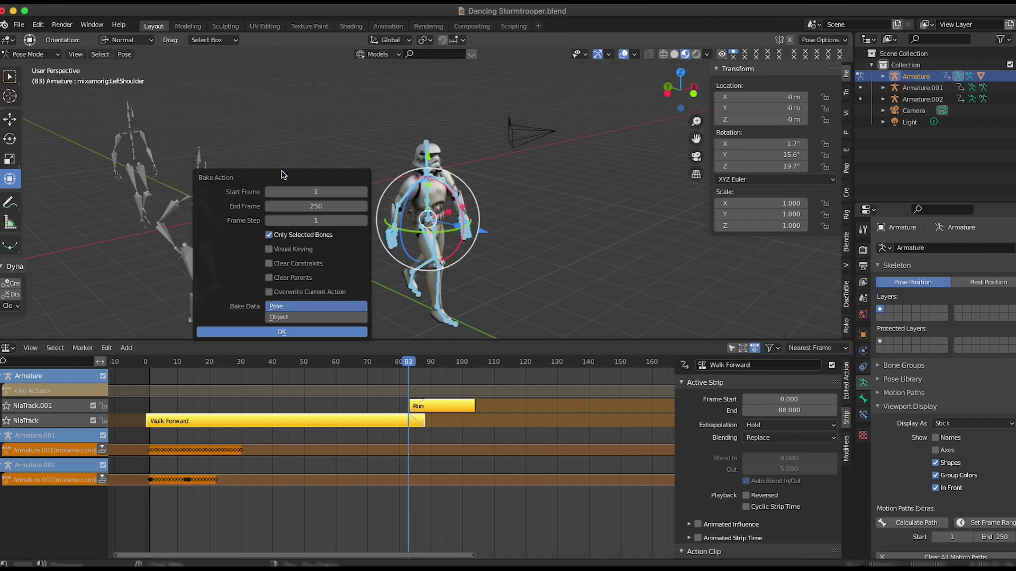
pyautogui.press('Escape')
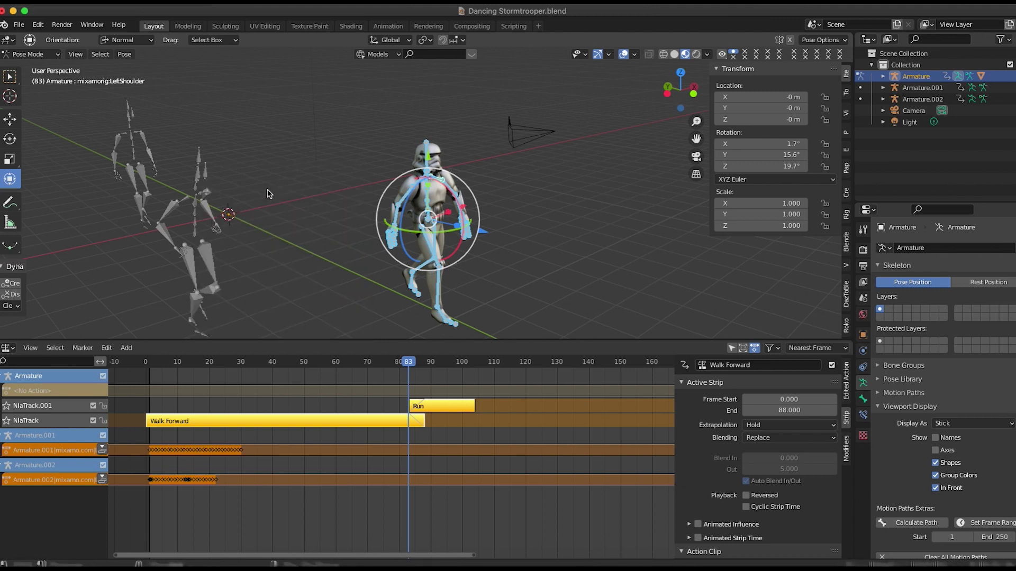
pyautogui.moveTo(408, 362); pyautogui.dragTo(475, 365)
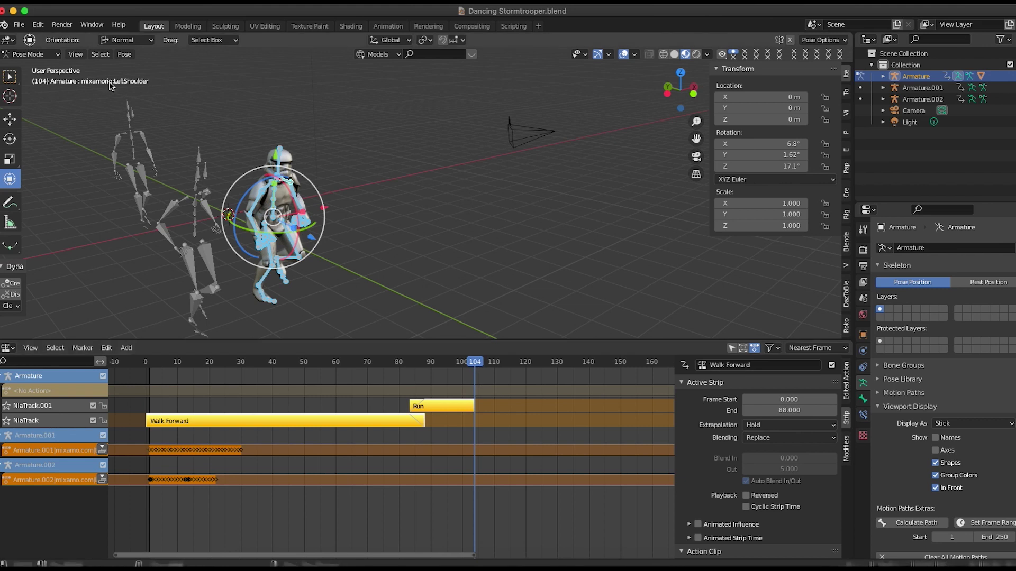
# In Pose > Animation > Bake Action, set Start Frame 0 and End Frame 104 for a pose bake.
pyautogui.click(123, 54)
pyautogui.moveTo(160, 122)
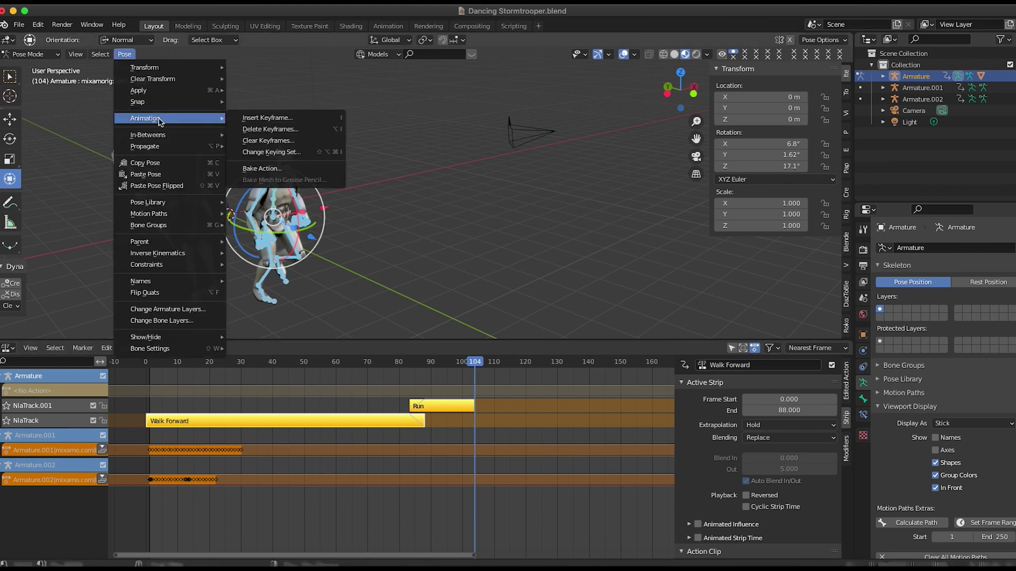
pyautogui.click(262, 167)
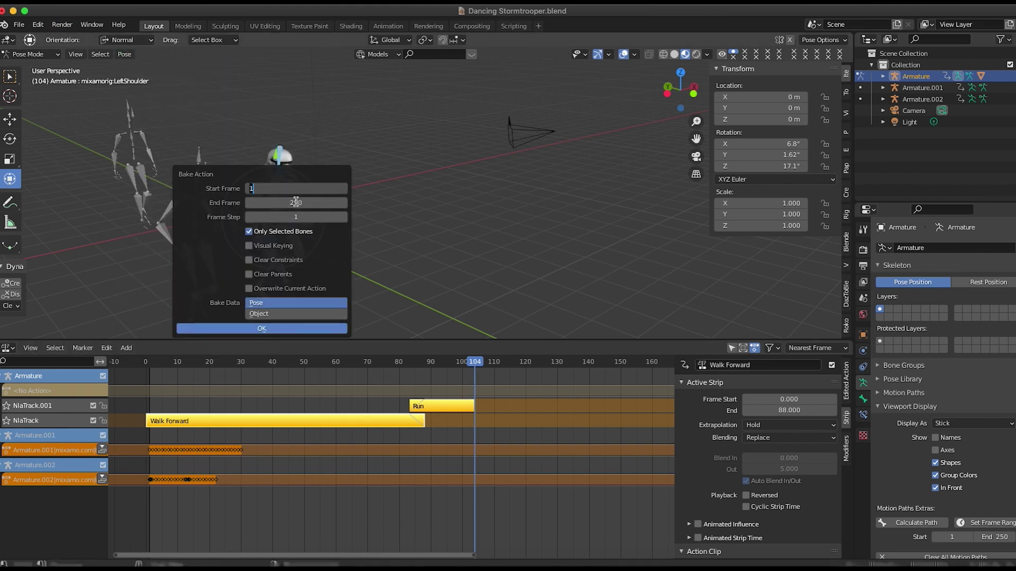
pyautogui.click(295, 202)
pyautogui.press('Return')
pyautogui.click(304, 189)
pyautogui.write('0')
pyautogui.press('Return')
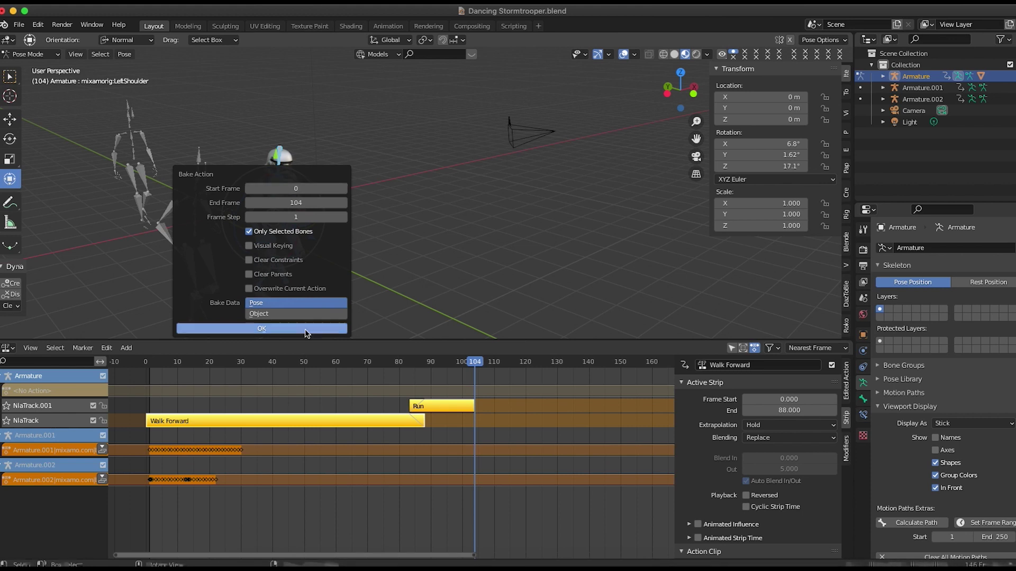
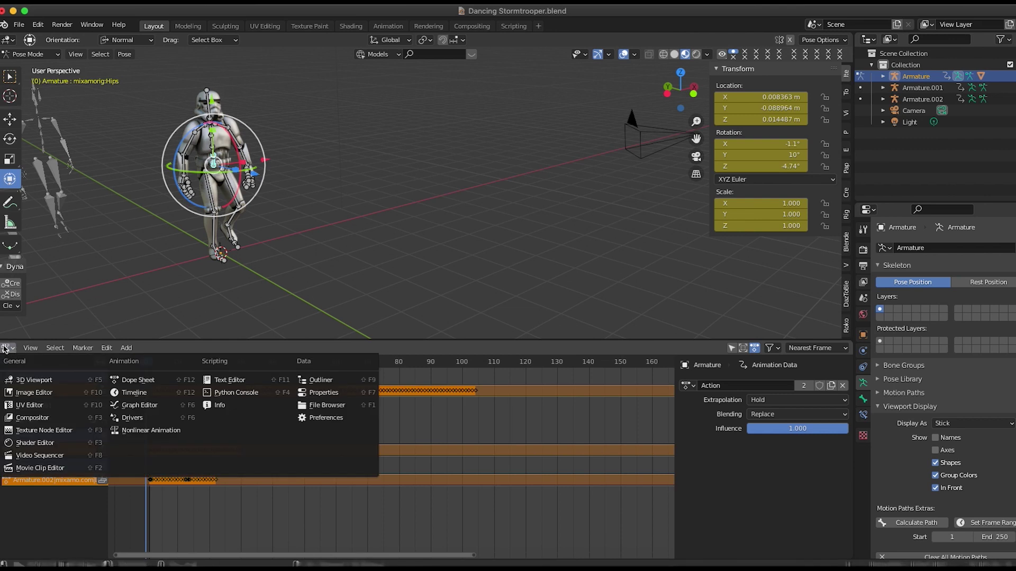
# Show only the mixamorig:Hips X Location curve in the Graph Editor.
pyautogui.click(151, 404)
pyautogui.click(6, 394)
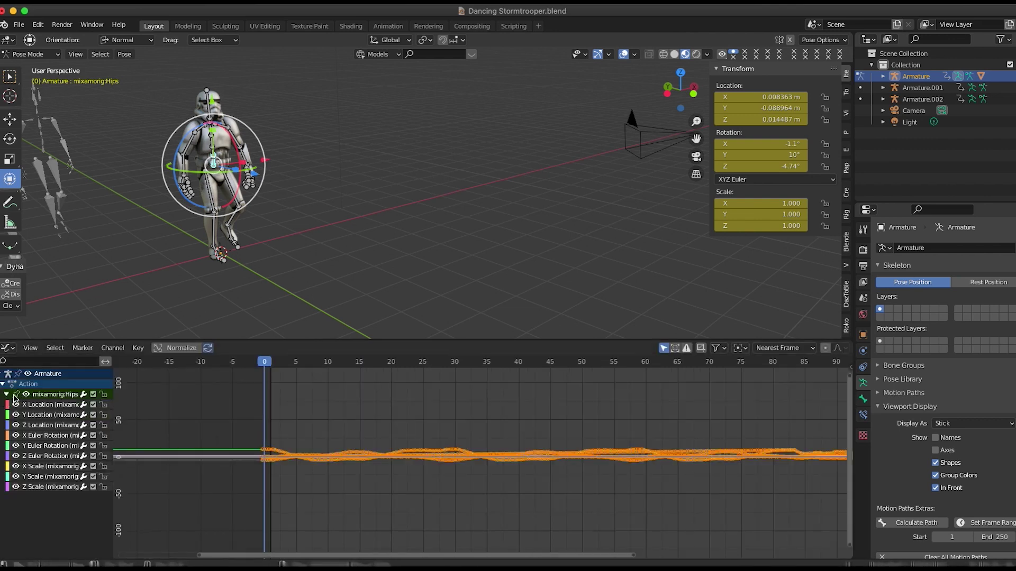
pyautogui.click(29, 348)
pyautogui.click(55, 405)
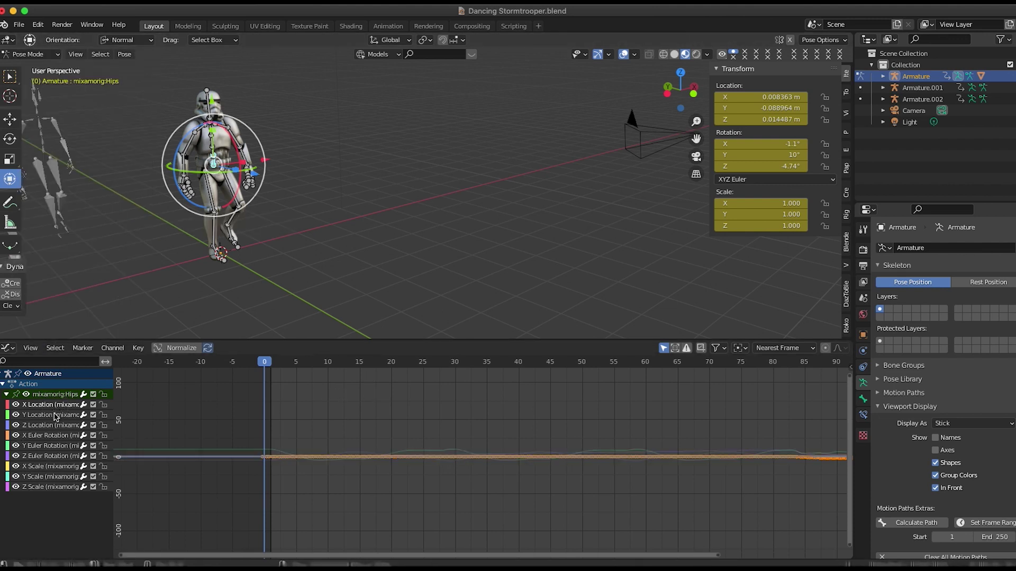
pyautogui.moveTo(447, 426)
pyautogui.keyDown('ctrl'); pyautogui.mouseDown(button='middle')
pyautogui.moveTo(459, 411)
pyautogui.moveTo(460, 422)
pyautogui.mouseUp(button='middle'); pyautogui.keyUp('ctrl')
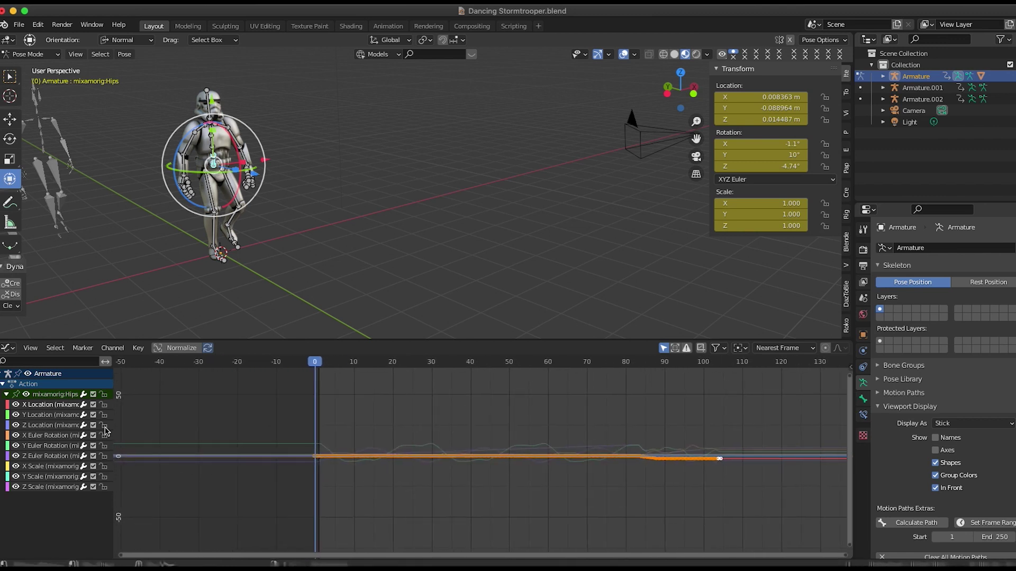
# Frame the whole X Location curve, go to frame 86 at its drop, and deselect all keys.
pyautogui.click(63, 416)
pyautogui.click(66, 406)
pyautogui.keyDown('ctrl'); pyautogui.moveTo(503, 431); pyautogui.dragTo(495, 403, button='middle'); pyautogui.keyUp('ctrl')
pyautogui.keyDown('ctrl'); pyautogui.moveTo(574, 433); pyautogui.dragTo(597, 429, button='middle'); pyautogui.keyUp('ctrl')
pyautogui.moveTo(522, 367); pyautogui.dragTo(584, 367)
pyautogui.click(615, 423)
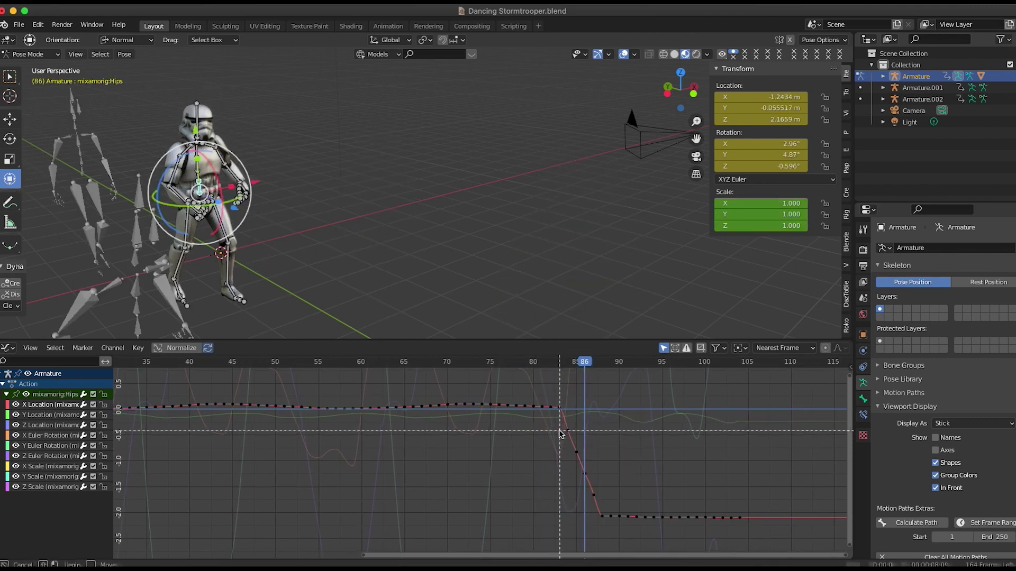
# Delete the steep X Location keyframes at the drop near frame 85.
pyautogui.moveTo(561, 426); pyautogui.dragTo(602, 501)
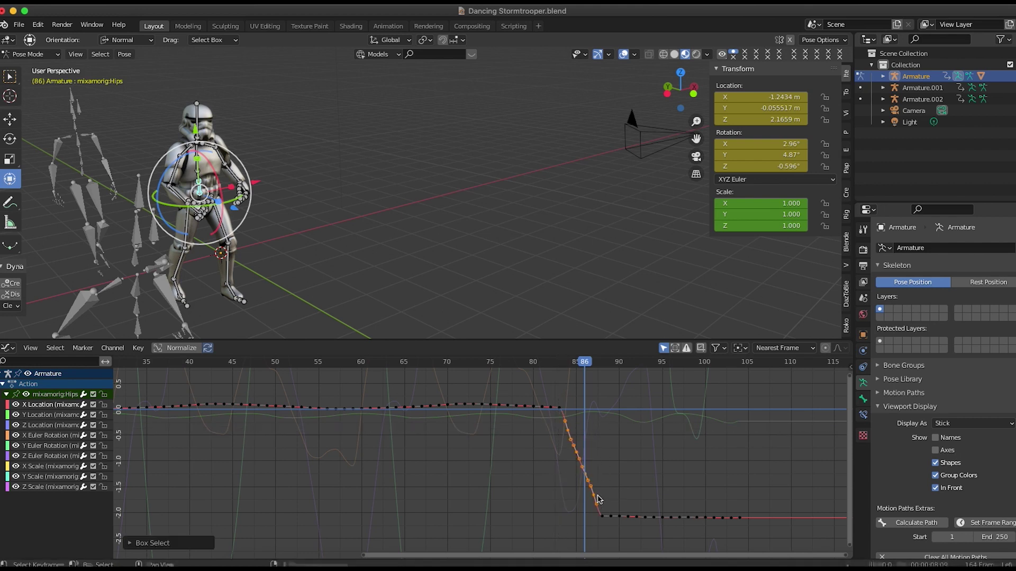
pyautogui.press('x')
pyautogui.click(598, 500)
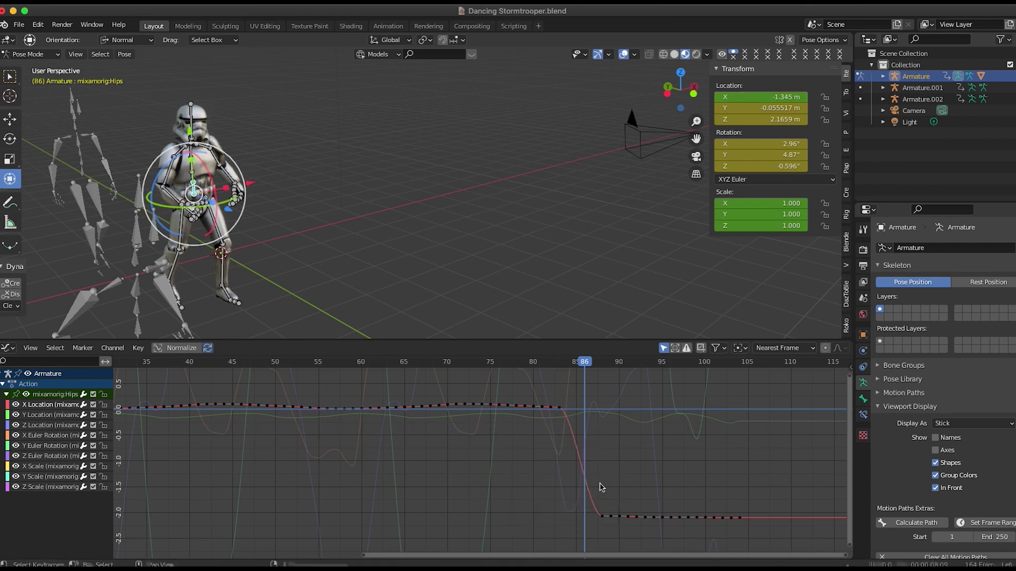
# Raise the keyframes after frame 86 level with the earlier flat section, checking around frame 85.
pyautogui.moveTo(590, 494); pyautogui.dragTo(788, 556)
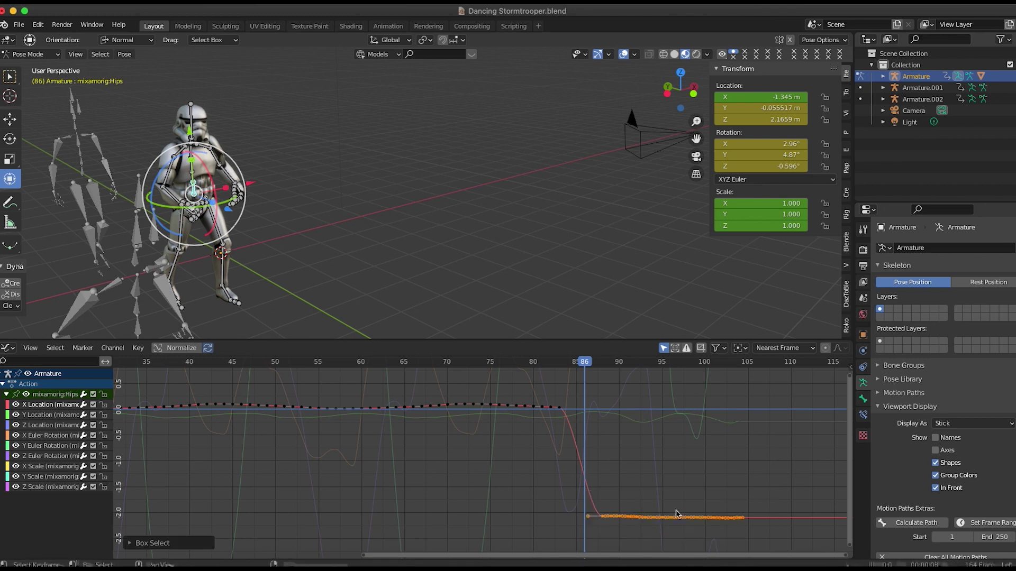
pyautogui.press('g')
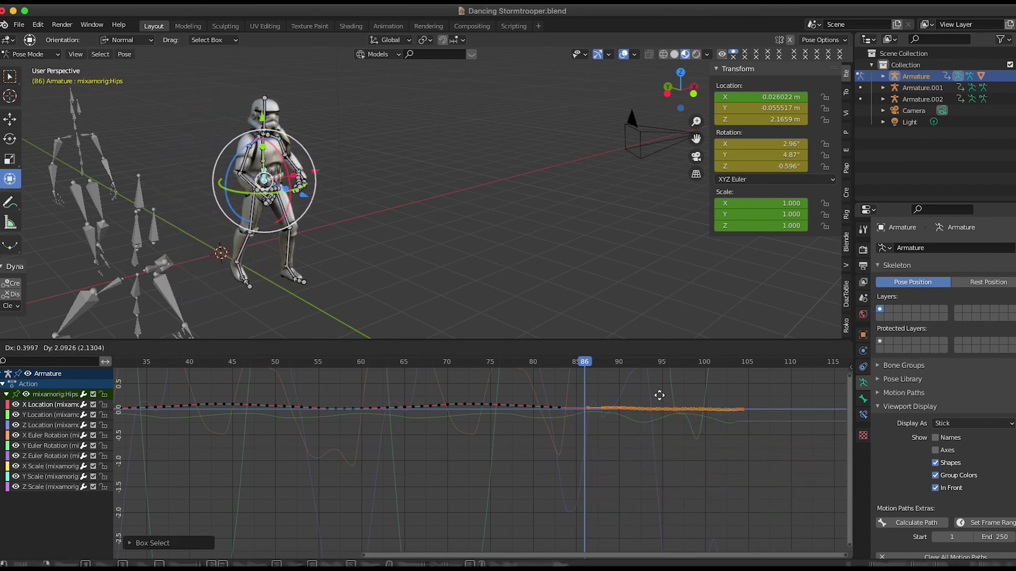
pyautogui.click(659, 396)
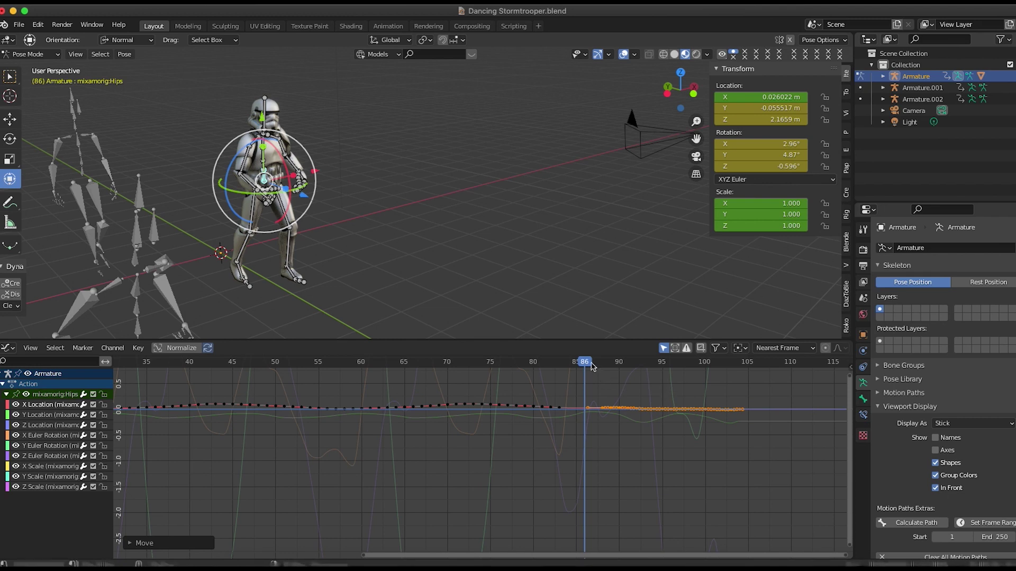
pyautogui.moveTo(589, 365)
pyautogui.mouseDown()
pyautogui.moveTo(562, 368)
pyautogui.moveTo(575, 370)
pyautogui.mouseUp()
pyautogui.press('g')
pyautogui.click(622, 402)
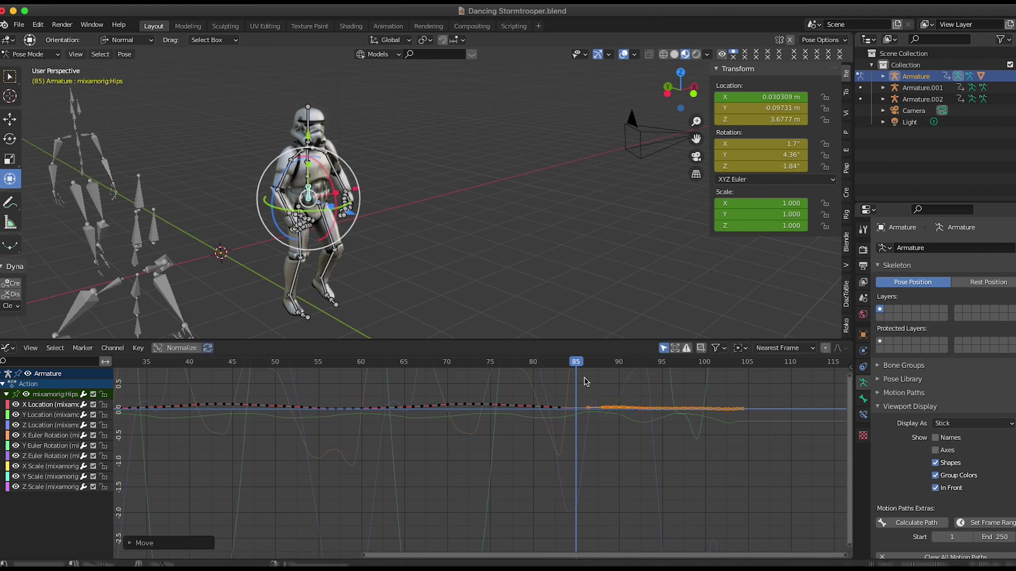
# Show the Hips Z Location curve and delete its steep keyframes at frame 85.
pyautogui.click(55, 415)
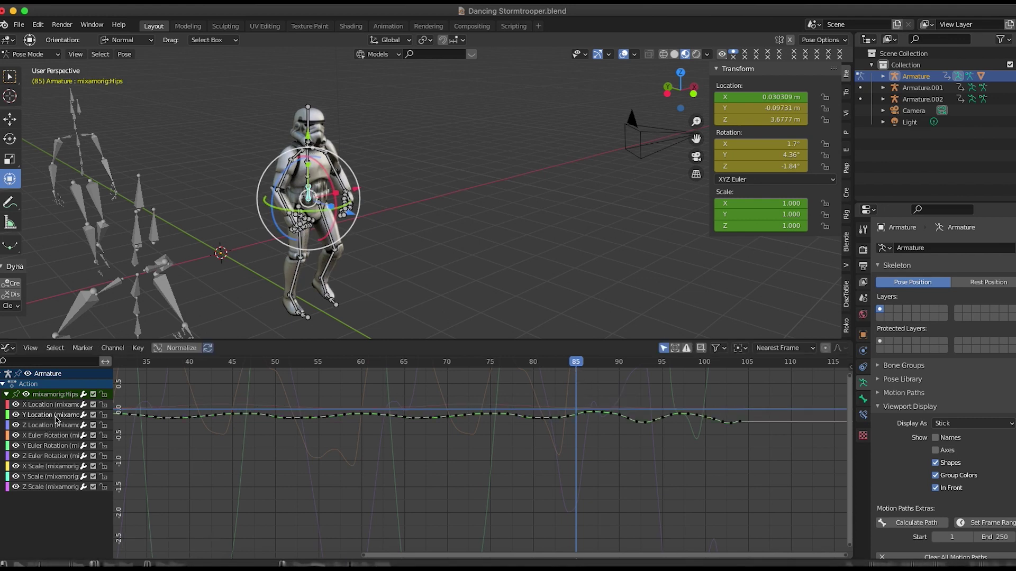
pyautogui.click(55, 427)
pyautogui.keyDown('ctrl'); pyautogui.moveTo(554, 454); pyautogui.dragTo(515, 476, button='middle'); pyautogui.keyUp('ctrl')
pyautogui.moveTo(520, 423); pyautogui.dragTo(539, 469)
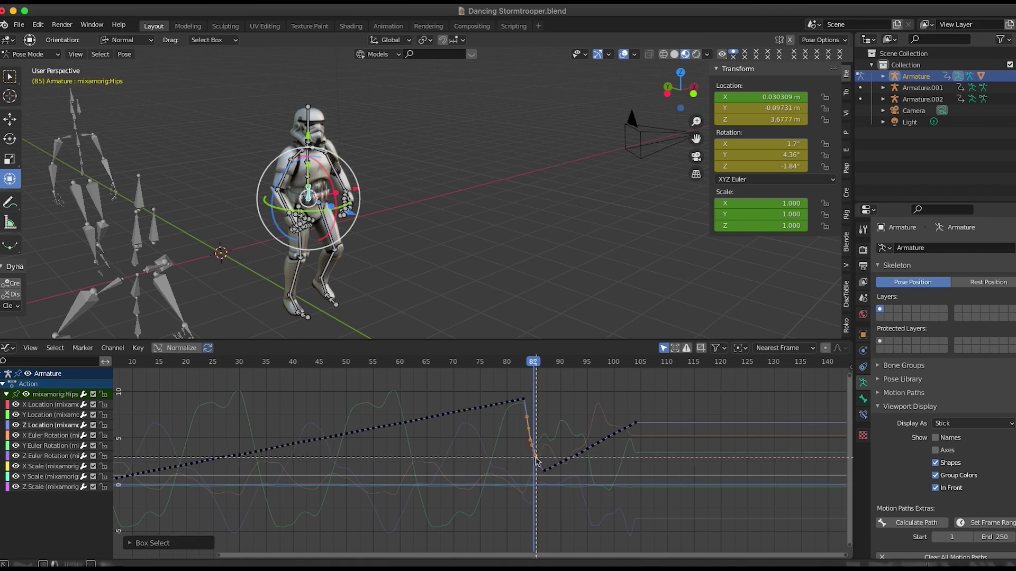
pyautogui.press('x')
pyautogui.click(530, 418)
# Move the later Z Location keyframes up to continue the rising curve.
pyautogui.moveTo(537, 415); pyautogui.dragTo(673, 520)
pyautogui.press('g')
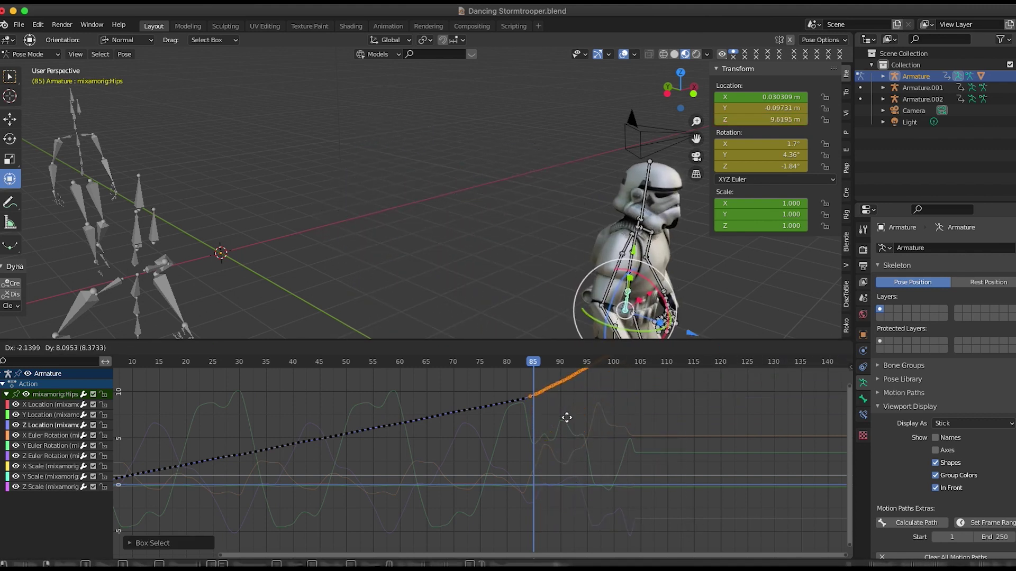
pyautogui.click(568, 425)
# Reframe the trooper in the 3D view, rewind to the first frame, and play the animation.
pyautogui.keyDown('shift'); pyautogui.moveTo(539, 211); pyautogui.dragTo(437, 259, button='middle'); pyautogui.keyUp('shift')
pyautogui.keyDown('shift'); pyautogui.moveTo(589, 241); pyautogui.dragTo(567, 210, button='middle'); pyautogui.keyUp('shift')
pyautogui.keyDown('ctrl'); pyautogui.moveTo(567, 210); pyautogui.dragTo(559, 224, button='middle'); pyautogui.keyUp('ctrl')
pyautogui.moveTo(532, 362); pyautogui.dragTo(175, 427)
pyautogui.keyDown('shift'); pyautogui.moveTo(357, 226); pyautogui.dragTo(339, 250, button='middle'); pyautogui.keyUp('shift')
pyautogui.moveTo(175, 366); pyautogui.dragTo(817, 378)
pyautogui.press('space')
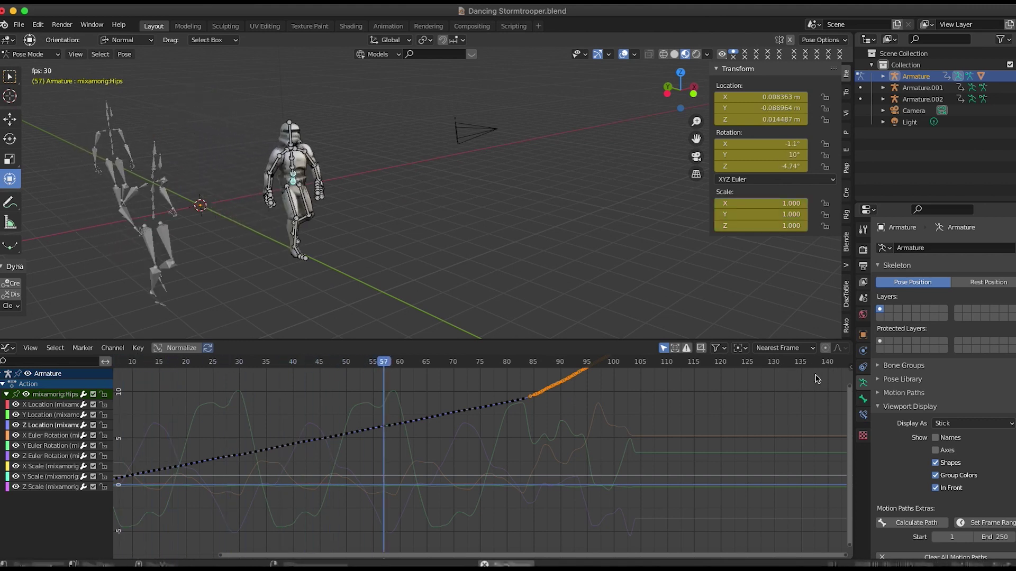
pyautogui.press('space')
pyautogui.moveTo(601, 360); pyautogui.dragTo(515, 390)
pyautogui.moveTo(550, 415); pyautogui.dragTo(532, 414, button='middle')
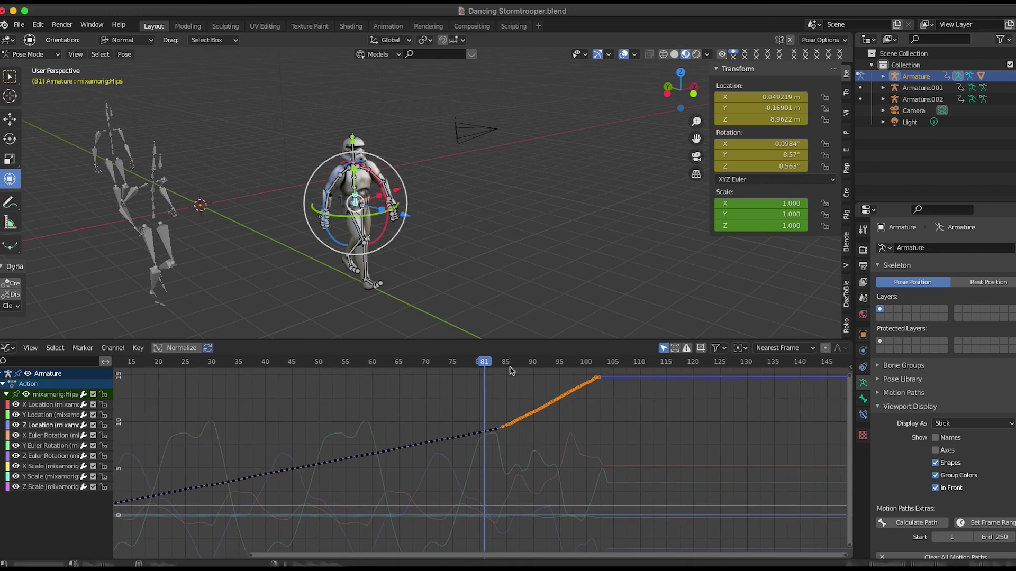
pyautogui.moveTo(492, 365); pyautogui.dragTo(468, 365)
pyautogui.press('space')
pyautogui.press('space')
pyautogui.moveTo(525, 365); pyautogui.dragTo(425, 386)
pyautogui.press('space')
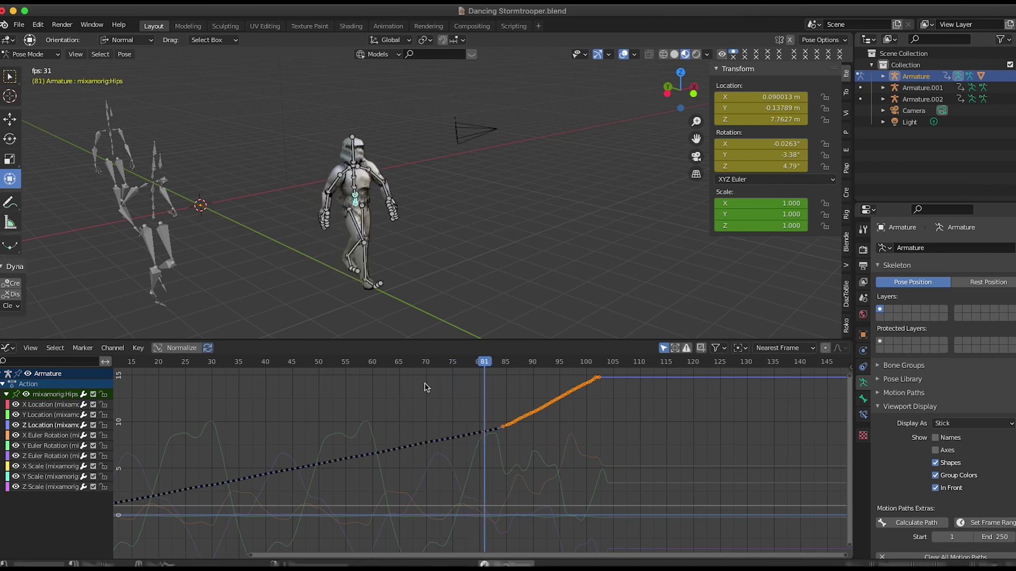
pyautogui.press('space')
pyautogui.moveTo(487, 365); pyautogui.dragTo(448, 386)
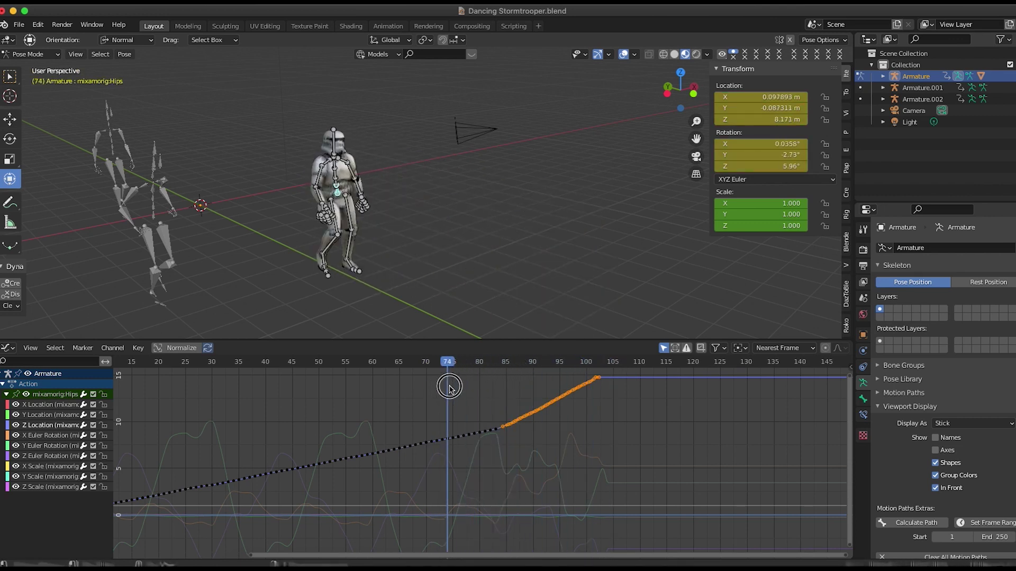
pyautogui.press('space')
pyautogui.press('space')
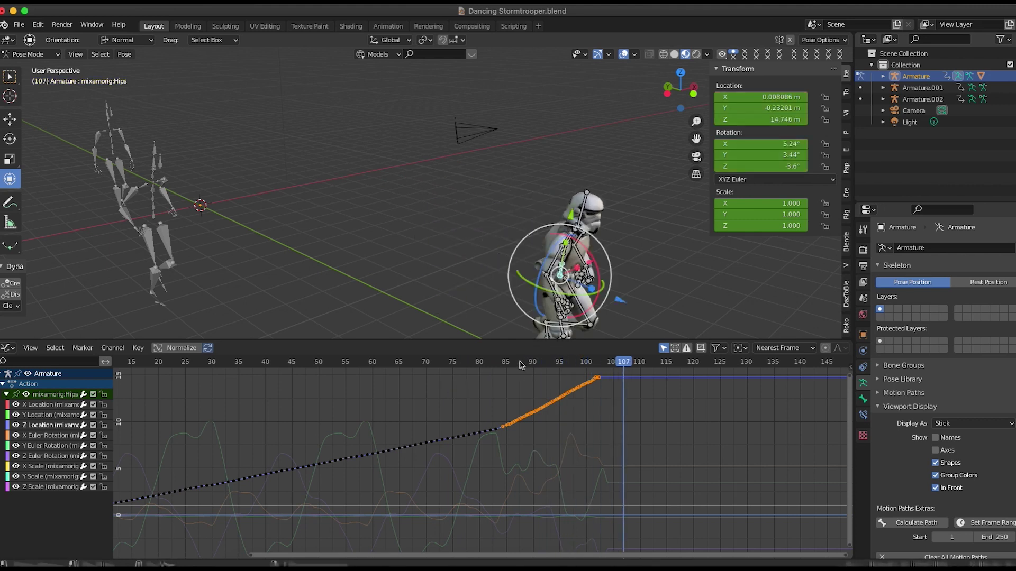
pyautogui.click(323, 390)
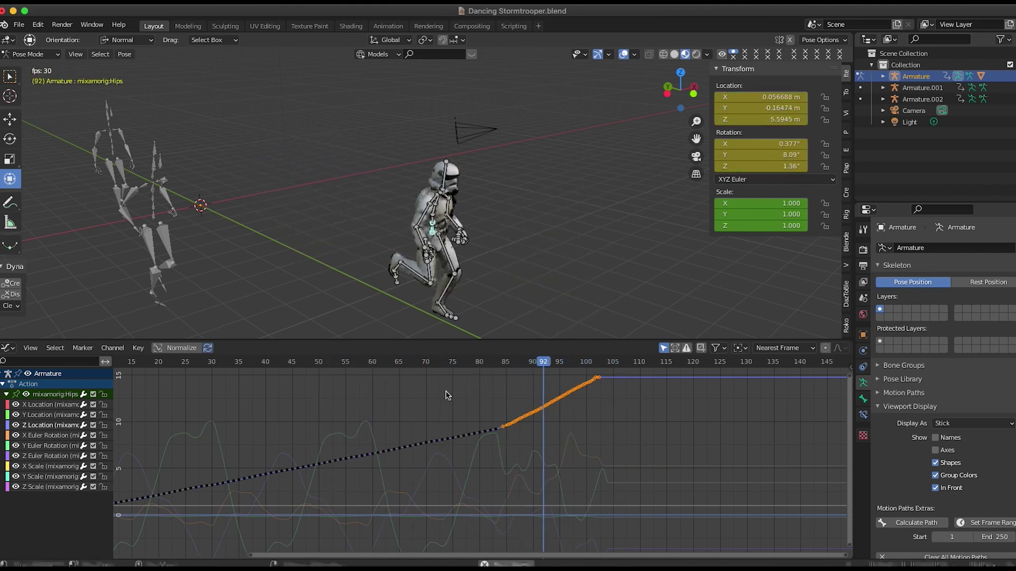
pyautogui.press('space')
pyautogui.moveTo(582, 363); pyautogui.dragTo(358, 408)
pyautogui.click(401, 398)
pyautogui.moveTo(400, 398); pyautogui.dragTo(493, 412, button='middle')
pyautogui.moveTo(448, 361); pyautogui.dragTo(500, 362)
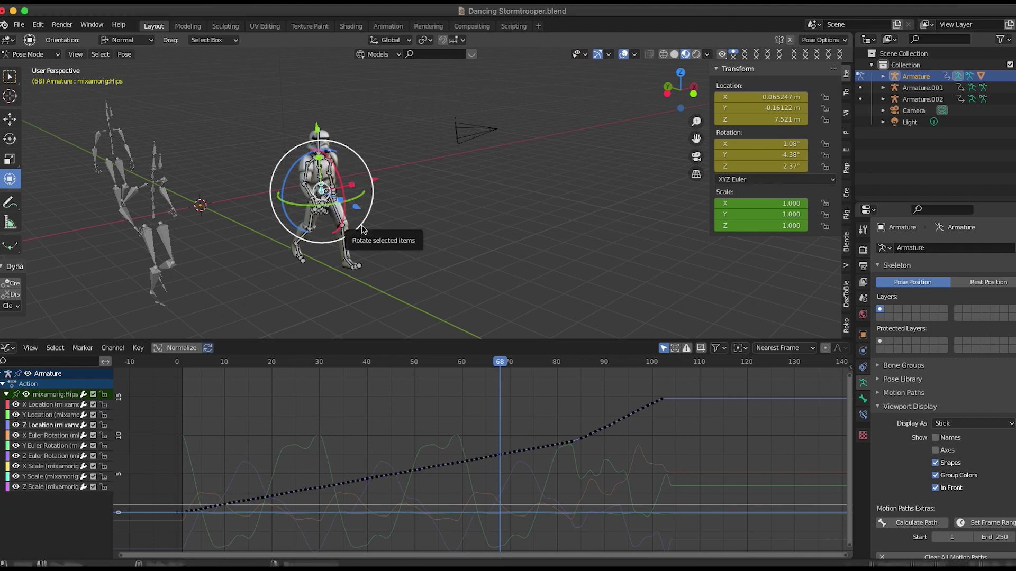
pyautogui.moveTo(405, 237)
pyautogui.keyDown('shift'); pyautogui.mouseDown(button='middle')
pyautogui.moveTo(444, 232)
pyautogui.moveTo(408, 243)
pyautogui.moveTo(423, 235)
pyautogui.mouseUp(button='middle'); pyautogui.keyUp('shift')
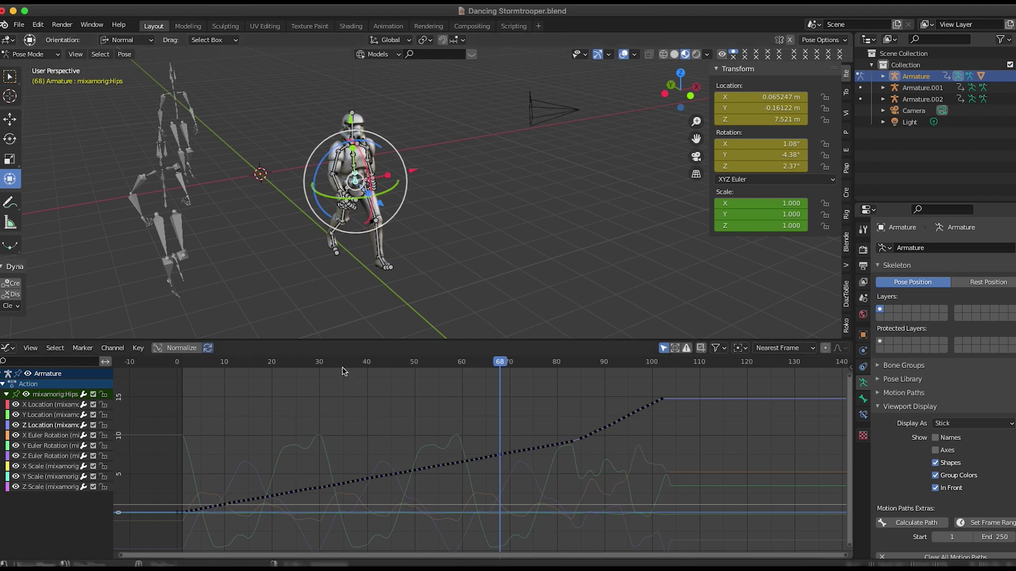
# In the Dope Sheet Action Editor, select all bones and push the Walk To Run action down.
pyautogui.click(8, 349)
pyautogui.click(7, 349)
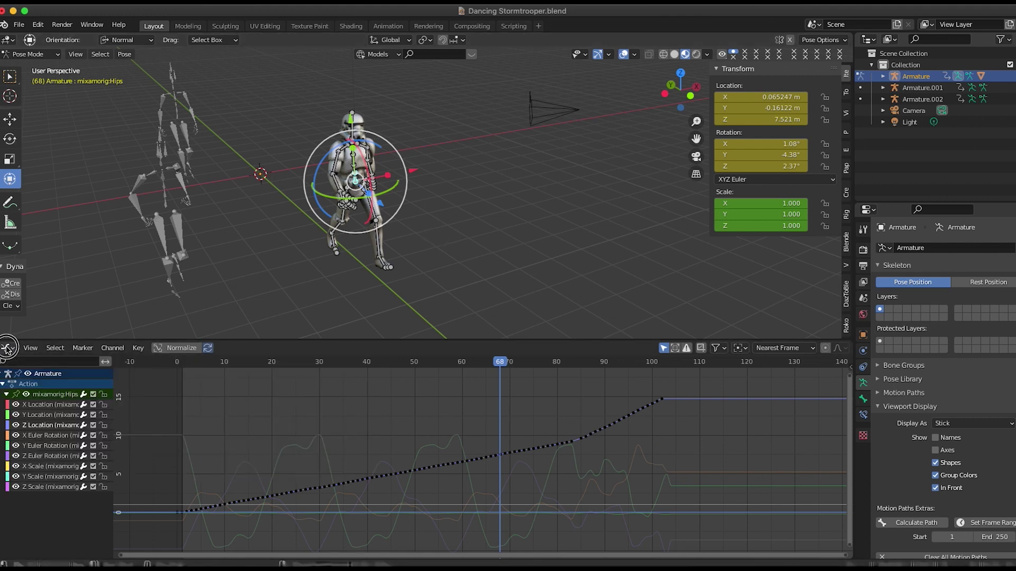
pyautogui.click(7, 349)
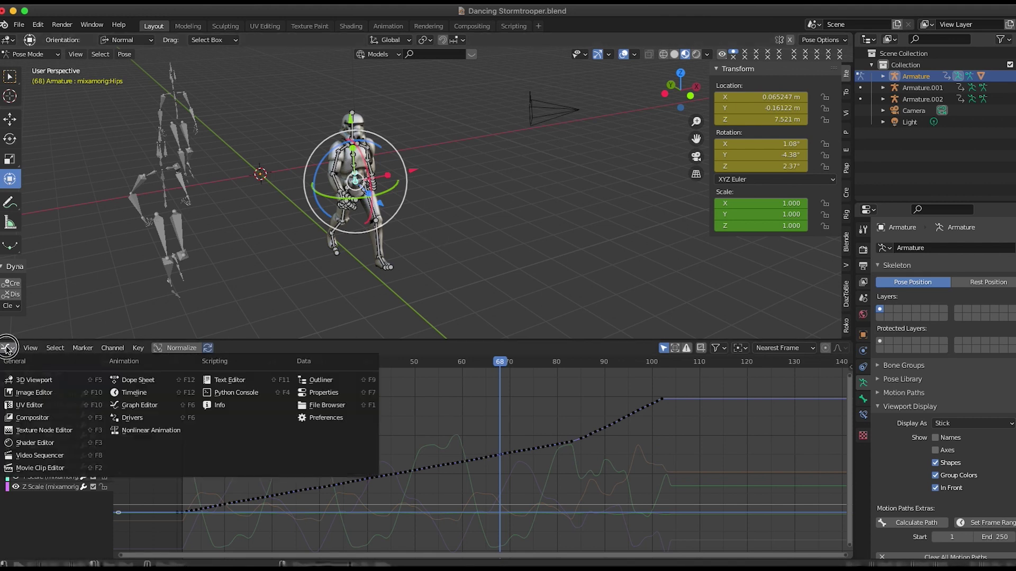
pyautogui.click(153, 383)
pyautogui.press('a')
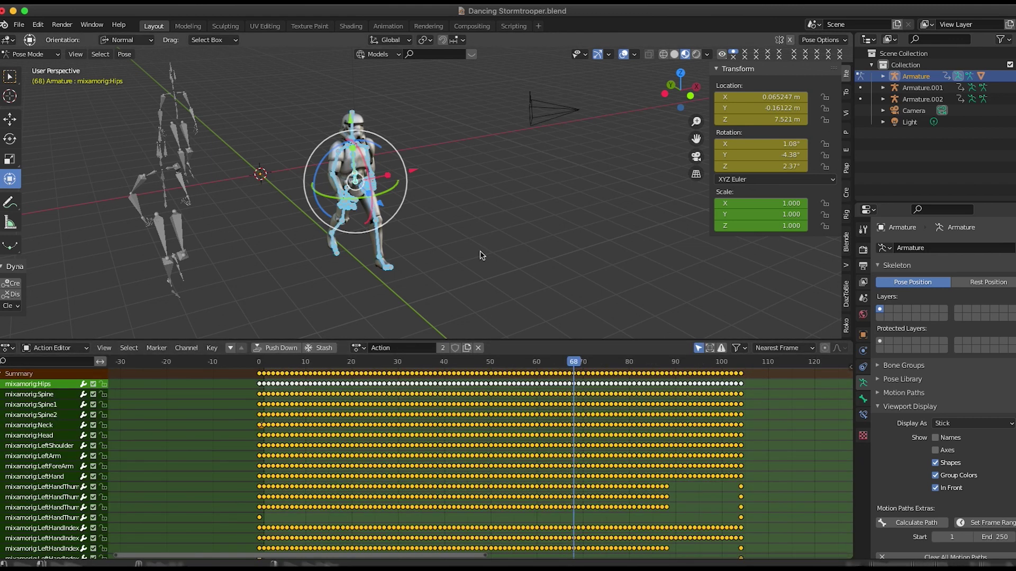
pyautogui.moveTo(579, 369); pyautogui.dragTo(637, 382)
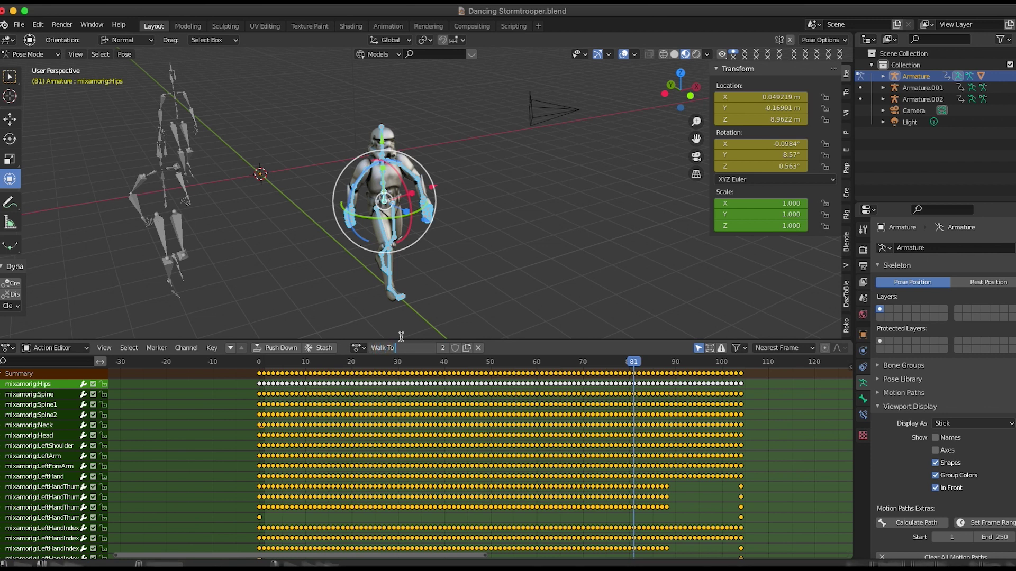
pyautogui.click(271, 348)
pyautogui.click(8, 348)
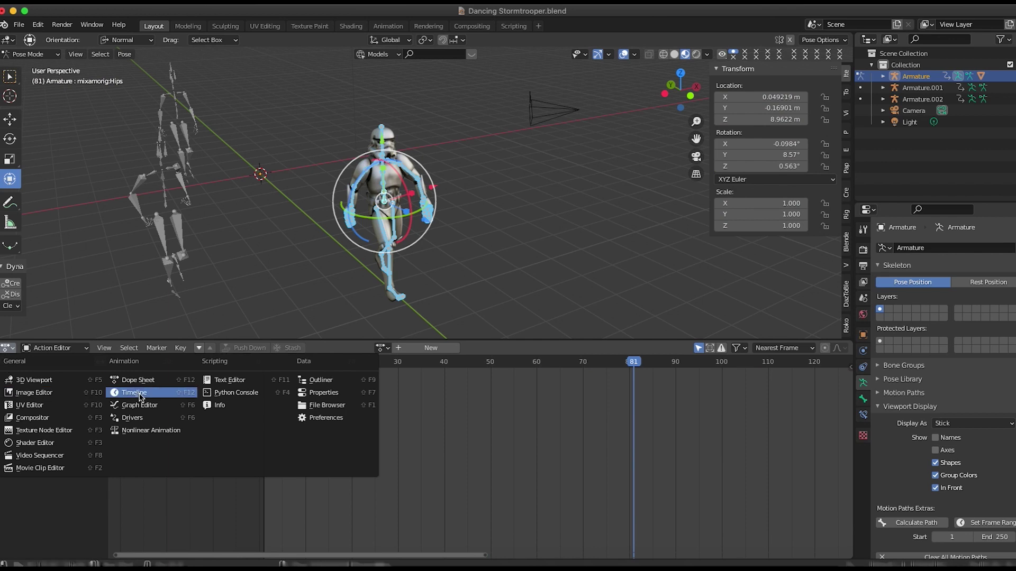
# In the Nonlinear Animation editor, select the Walk To Run strip and scrub through it.
pyautogui.click(148, 429)
pyautogui.click(369, 373)
pyautogui.moveTo(383, 365); pyautogui.dragTo(426, 363)
pyautogui.click(373, 405)
pyautogui.moveTo(336, 374); pyautogui.dragTo(320, 394)
pyautogui.moveTo(245, 185); pyautogui.dragTo(281, 222, button='middle')
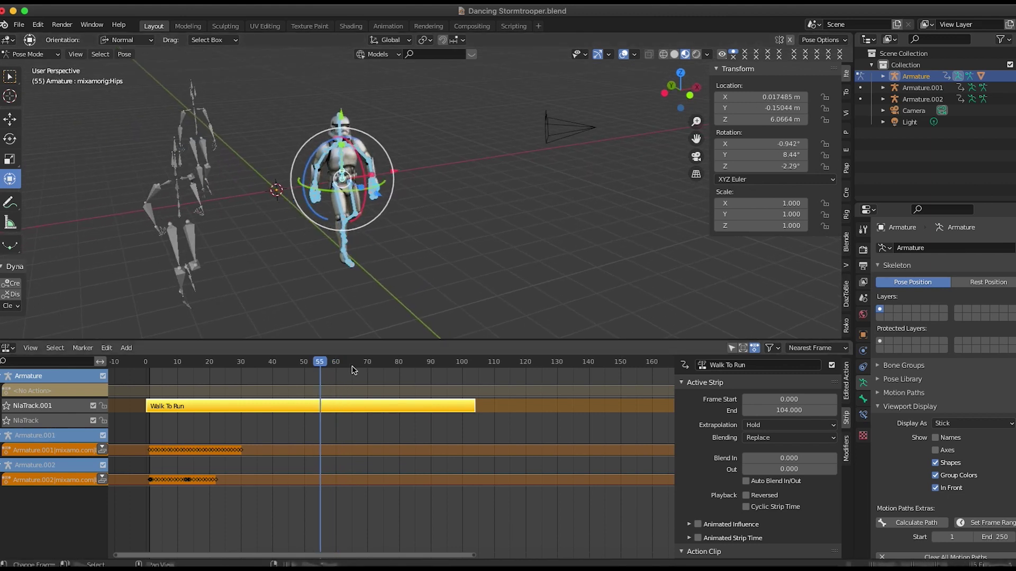
pyautogui.moveTo(339, 365); pyautogui.dragTo(381, 371)
# Return to Object Mode and select the Armature.002 skeleton.
pyautogui.hotkey('ctrl', 'Tab')
pyautogui.moveTo(256, 212); pyautogui.dragTo(324, 202, button='middle')
pyautogui.click(218, 208)
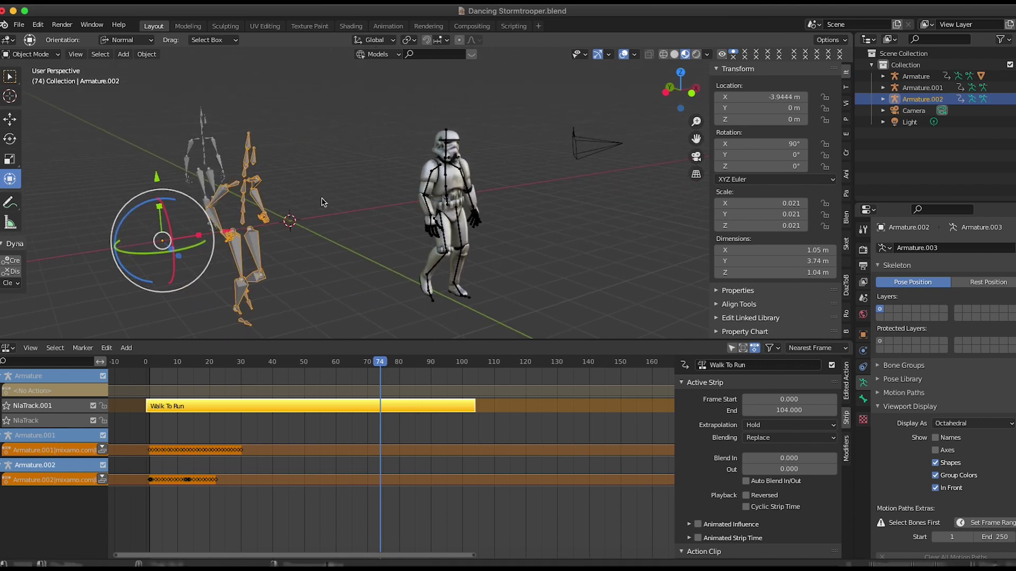